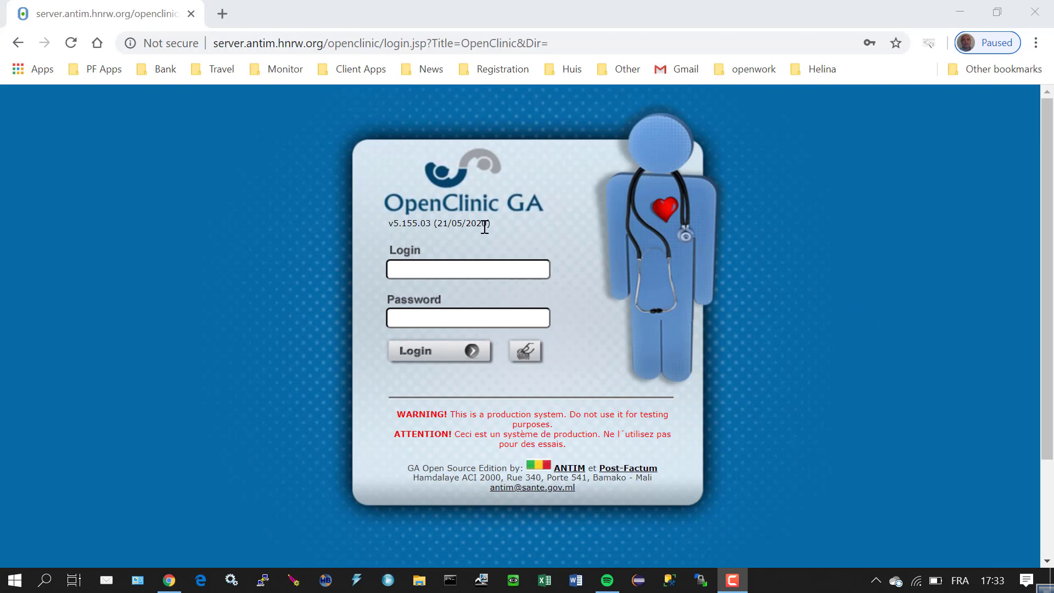
Step: Highlight the software version number and date shown on the login page
{"action": "left_click", "coordinate": [394, 223]}
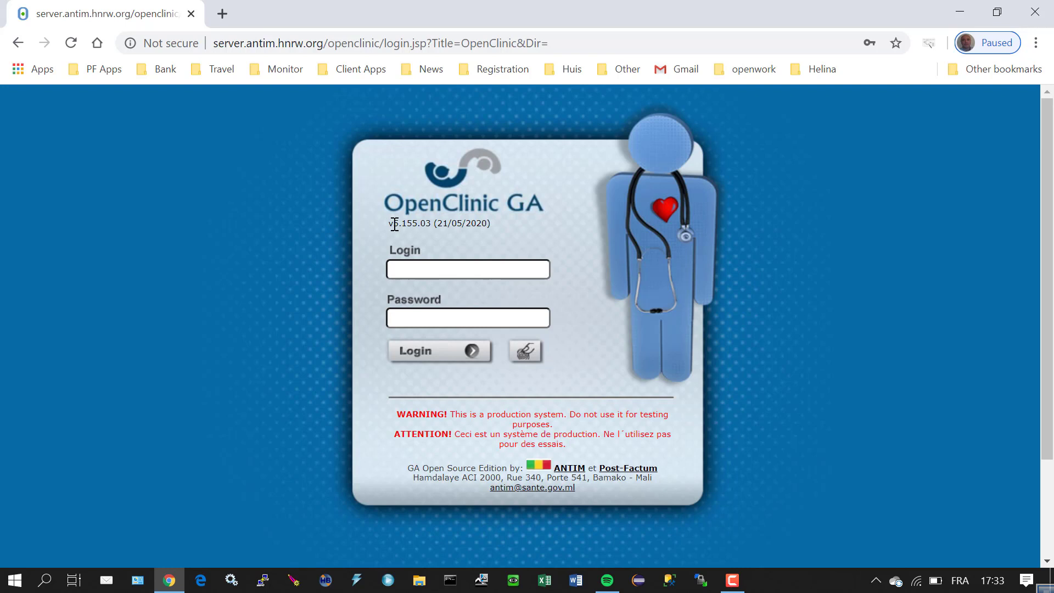
{"action": "left_click_drag", "start_coordinate": [394, 224], "coordinate": [495, 222]}
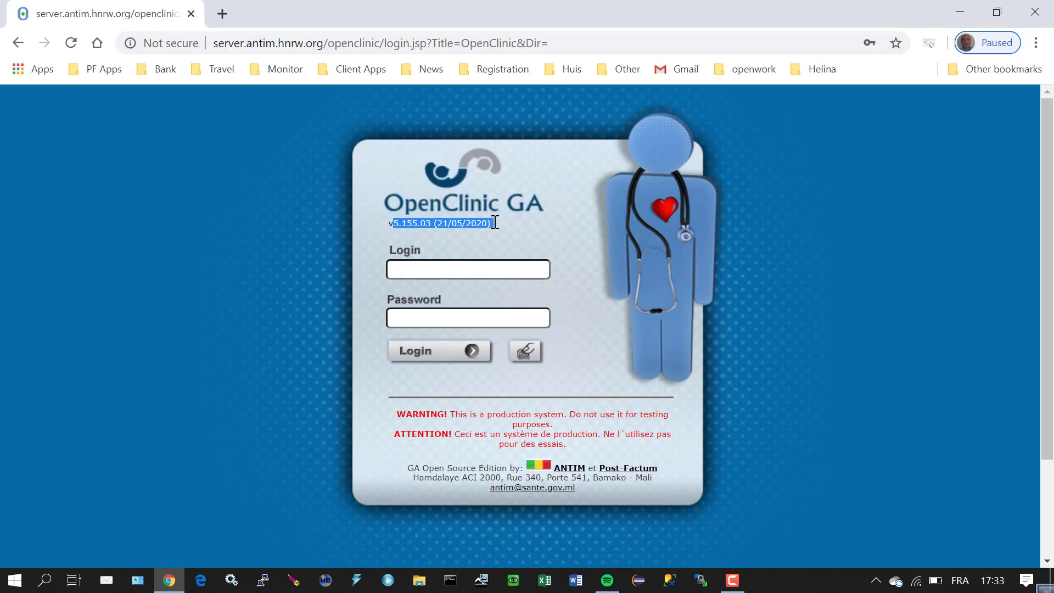
{"action": "left_click", "coordinate": [511, 226]}
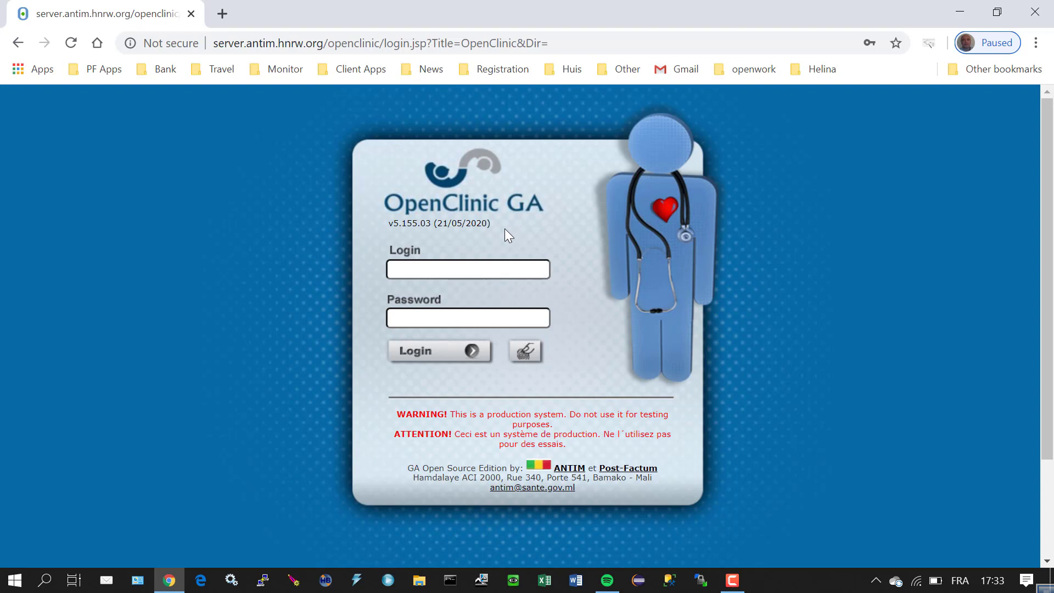
Step: Log in to OpenClinic GA with login 4 and the account password
{"action": "left_click", "coordinate": [500, 268]}
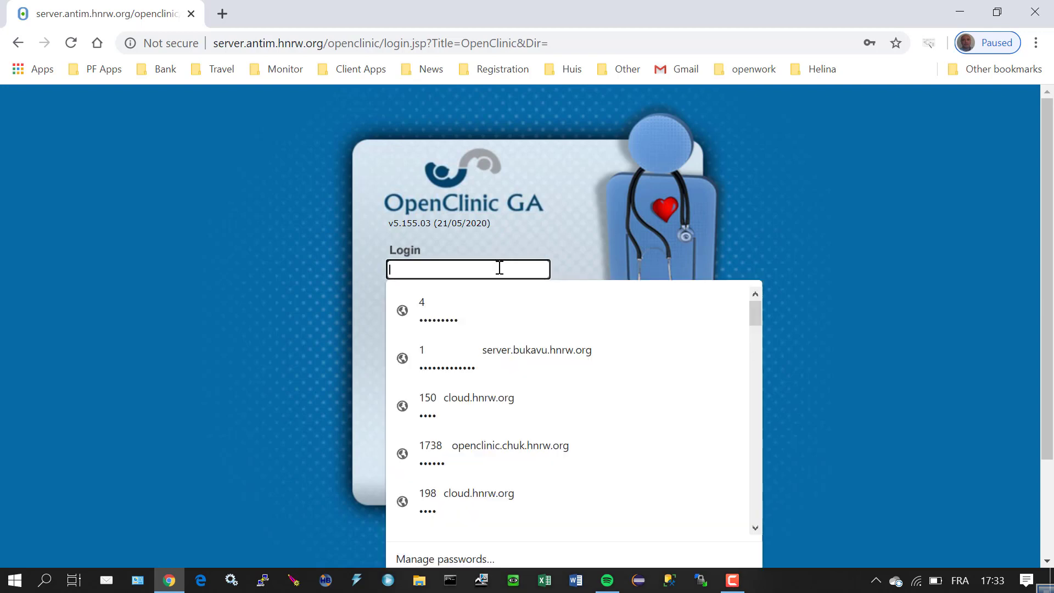
{"action": "type", "text": "4"}
{"action": "key", "text": "Tab"}
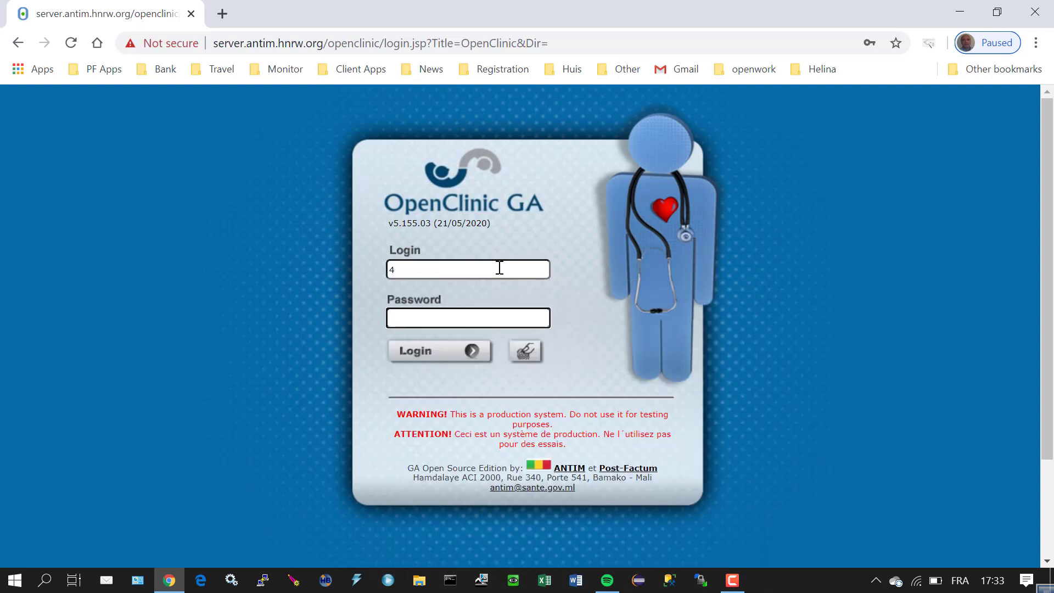
{"action": "type", "text": "•••••••••"}
{"action": "key", "text": "Return"}
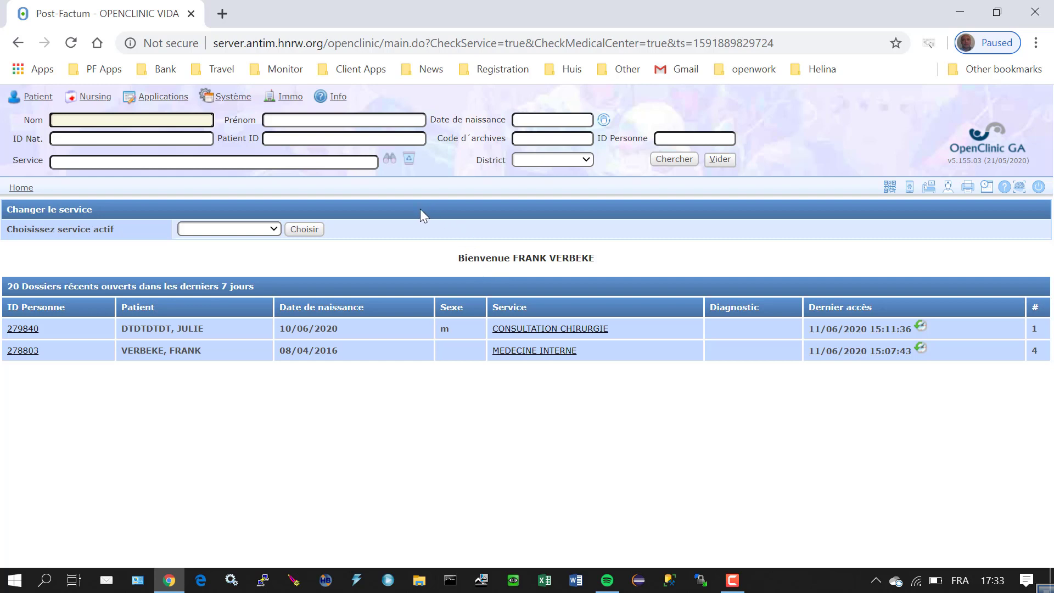
Step: Open the Gestion des prestations page from the system management options
{"action": "left_click", "coordinate": [243, 102]}
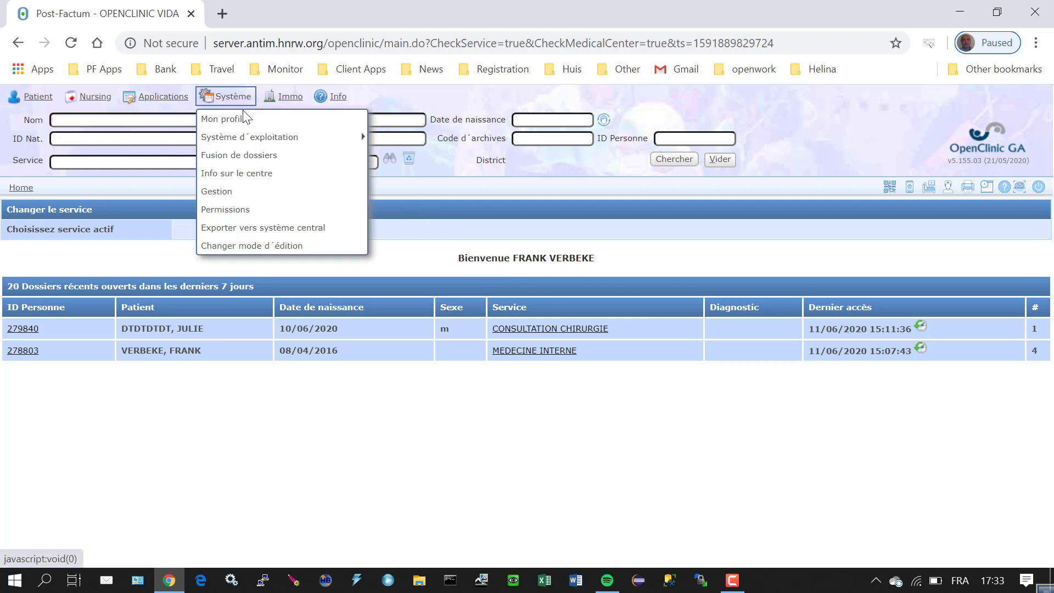
{"action": "left_click", "coordinate": [230, 195]}
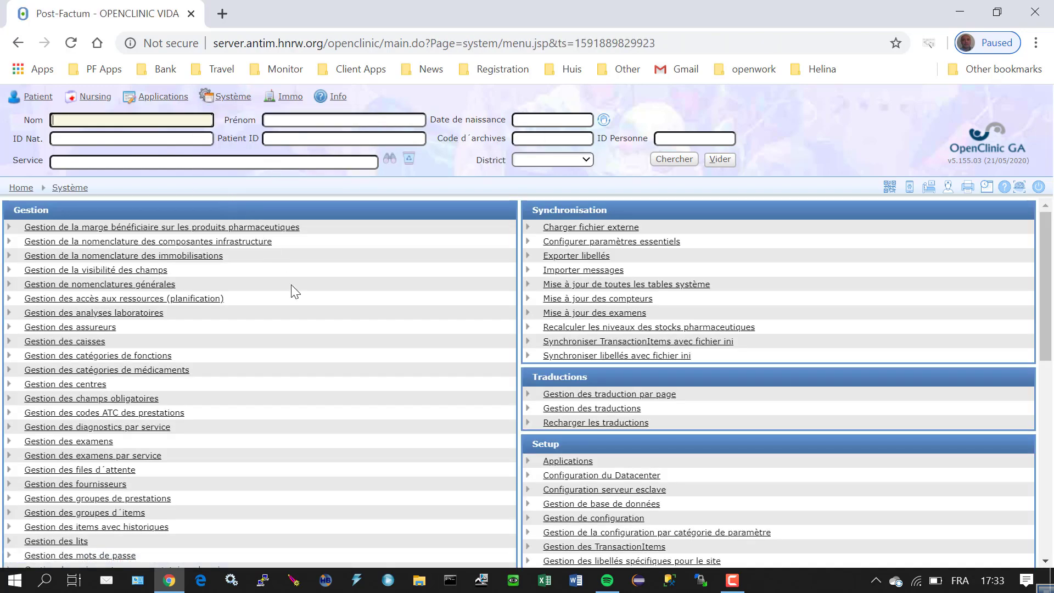
{"action": "scroll", "coordinate": [285, 341], "scroll_direction": "down", "scroll_amount": 6}
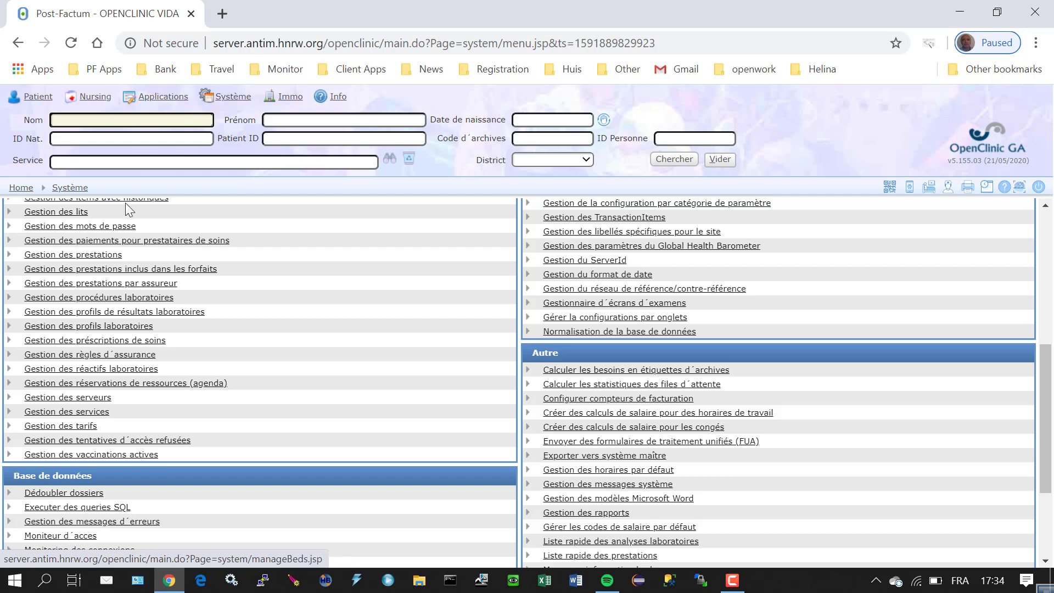
{"action": "left_click", "coordinate": [379, 252]}
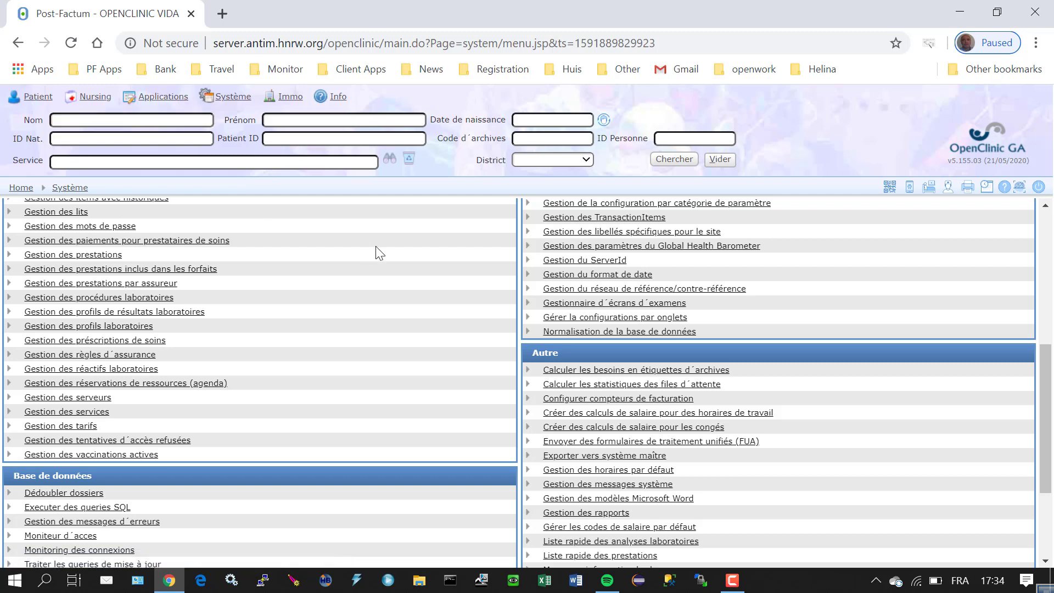
{"action": "key", "text": "ctrl+plus"}
{"action": "key", "text": "ctrl+plus"}
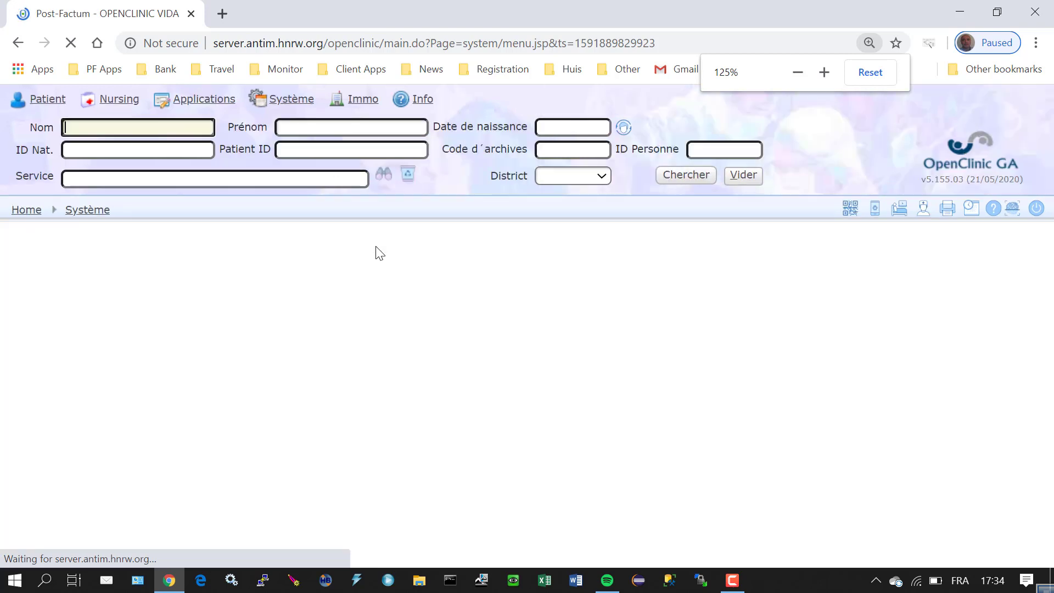
{"action": "scroll", "coordinate": [500, 318], "scroll_direction": "down", "scroll_amount": 5}
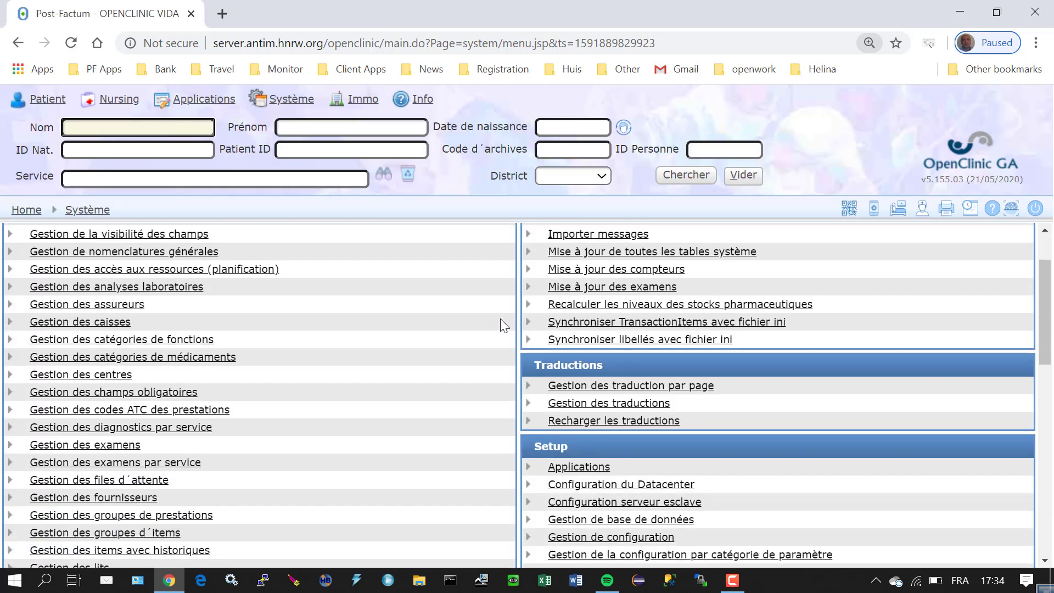
{"action": "scroll", "coordinate": [490, 308], "scroll_direction": "down", "scroll_amount": 3}
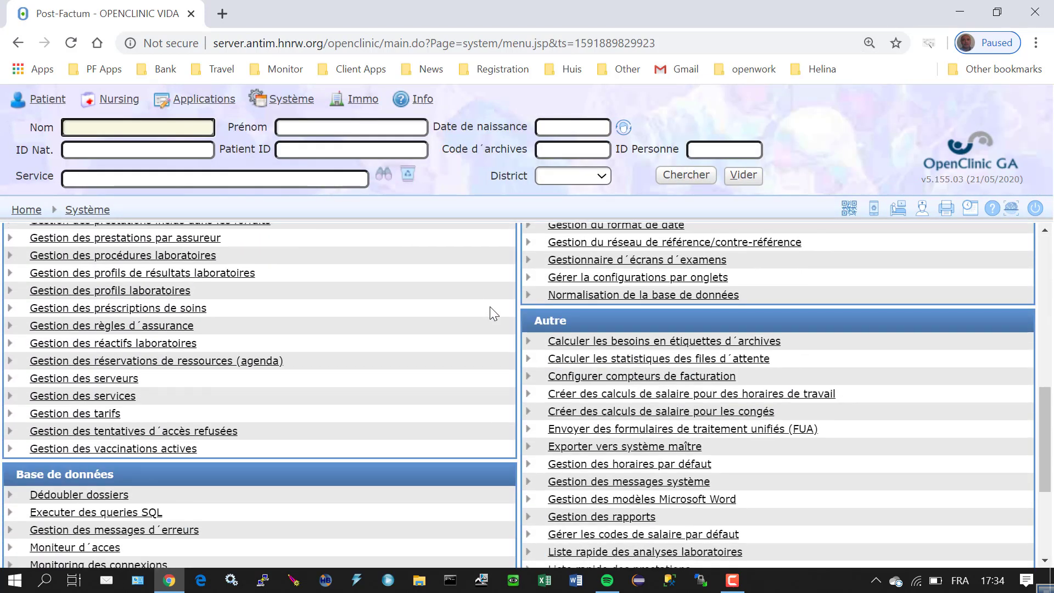
{"action": "scroll", "coordinate": [490, 306], "scroll_direction": "up", "scroll_amount": 1}
{"action": "left_click", "coordinate": [246, 283]}
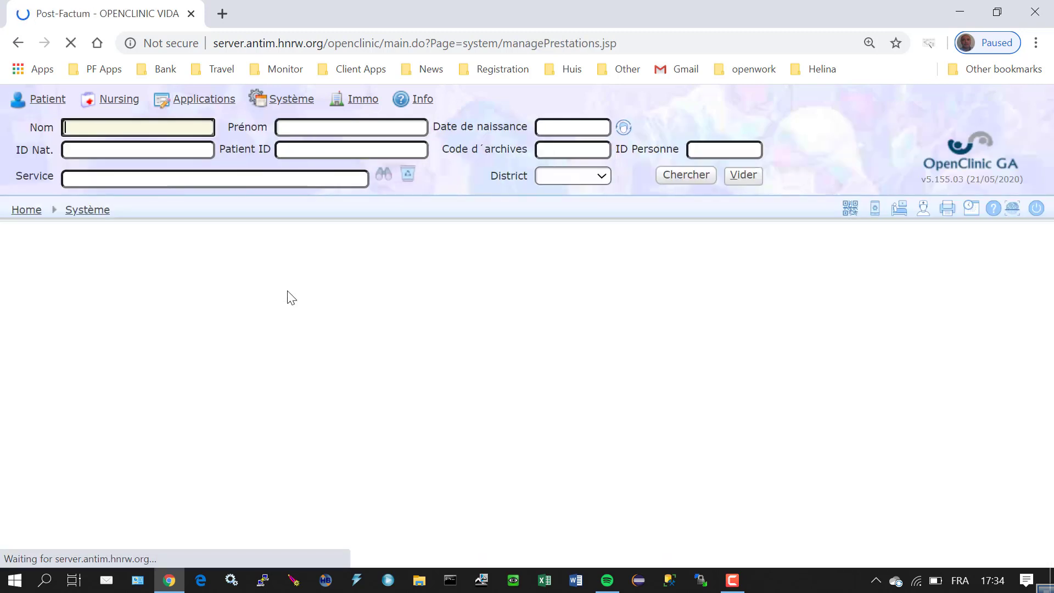
Step: Search the prestations by the description "cons" and examine the Consultation record's price, linked service and category settings
{"action": "left_click", "coordinate": [363, 279]}
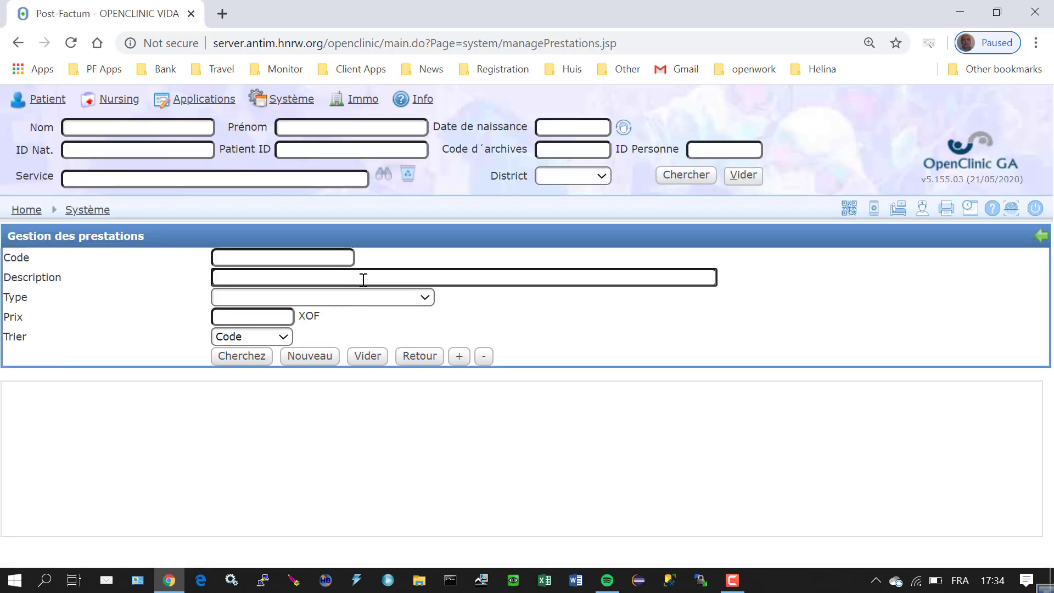
{"action": "type", "text": "cons"}
{"action": "key", "text": "Return"}
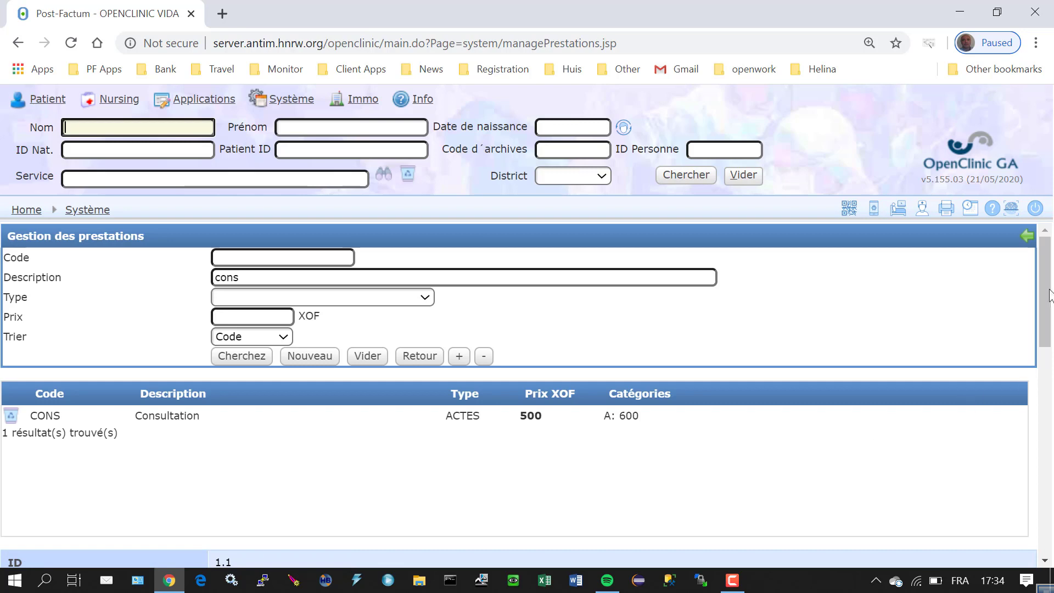
{"action": "left_click_drag", "start_coordinate": [1042, 288], "coordinate": [1028, 477]}
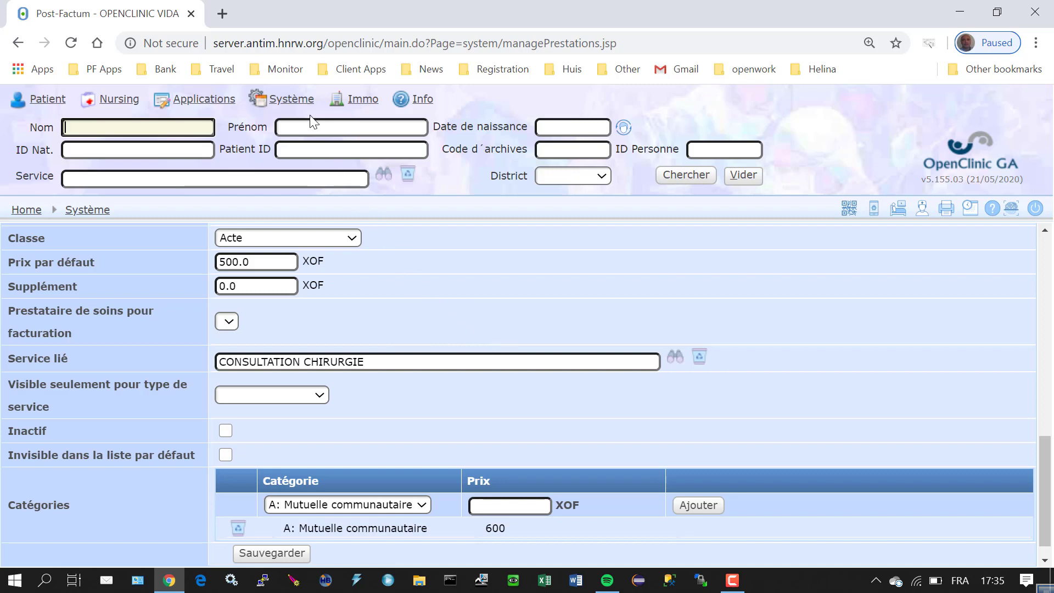
Step: Open the Gestion de configuration page and search for the key enableFastEncounter
{"action": "mouse_move", "coordinate": [271, 101]}
{"action": "left_click", "coordinate": [286, 218]}
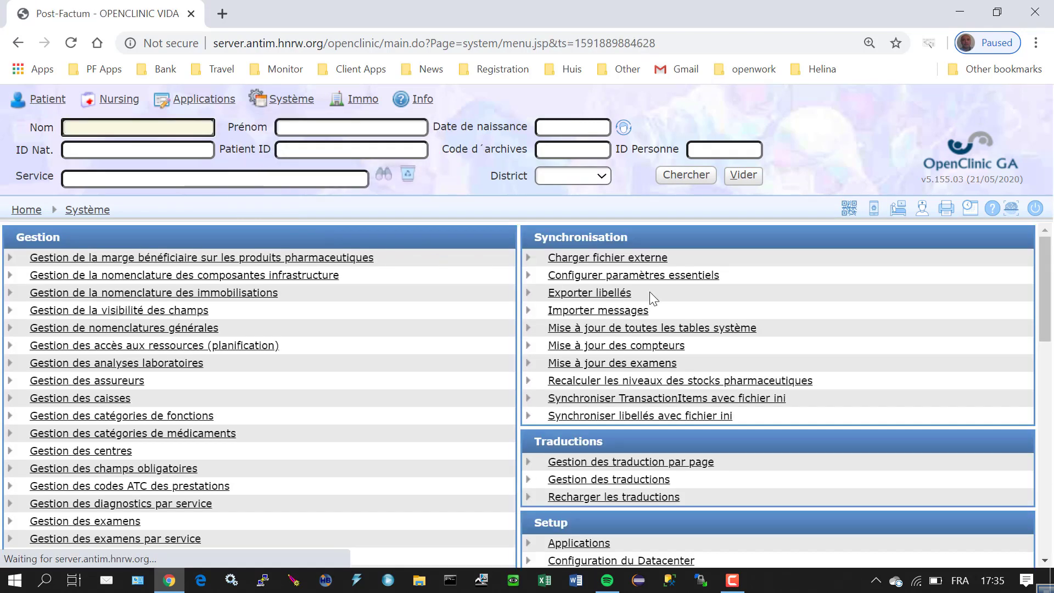
{"action": "scroll", "coordinate": [688, 302], "scroll_direction": "down", "scroll_amount": 9}
{"action": "scroll", "coordinate": [688, 304], "scroll_direction": "up", "scroll_amount": 3}
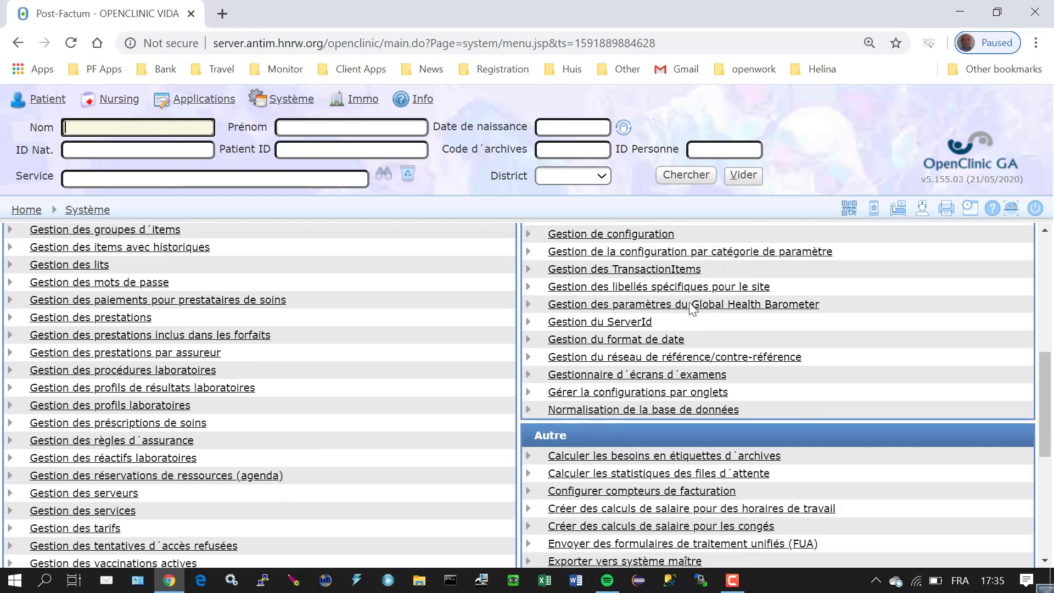
{"action": "left_click", "coordinate": [598, 285]}
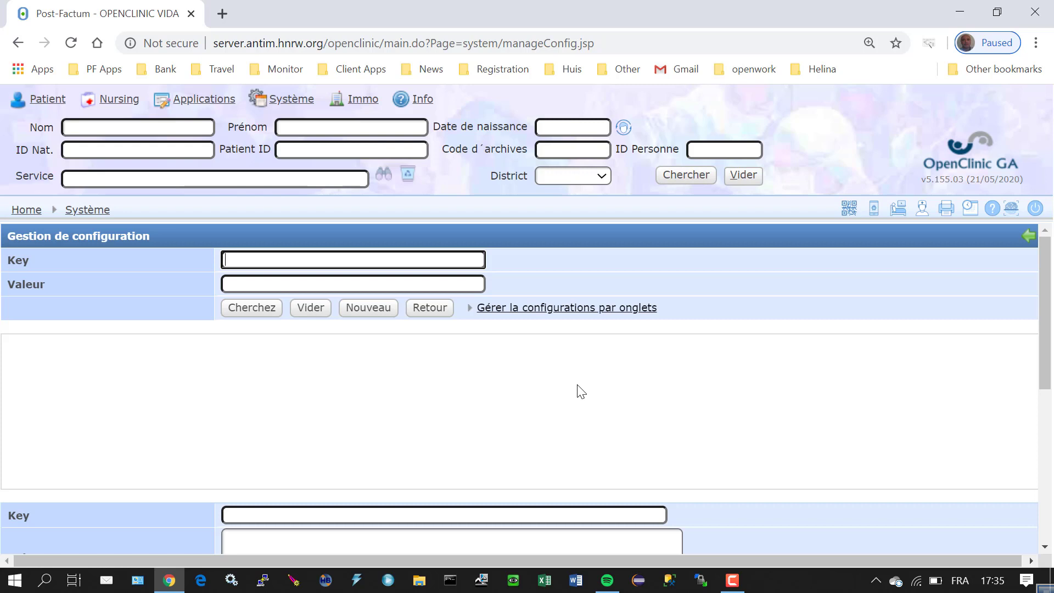
{"action": "type", "text": "enableFastEncounter"}
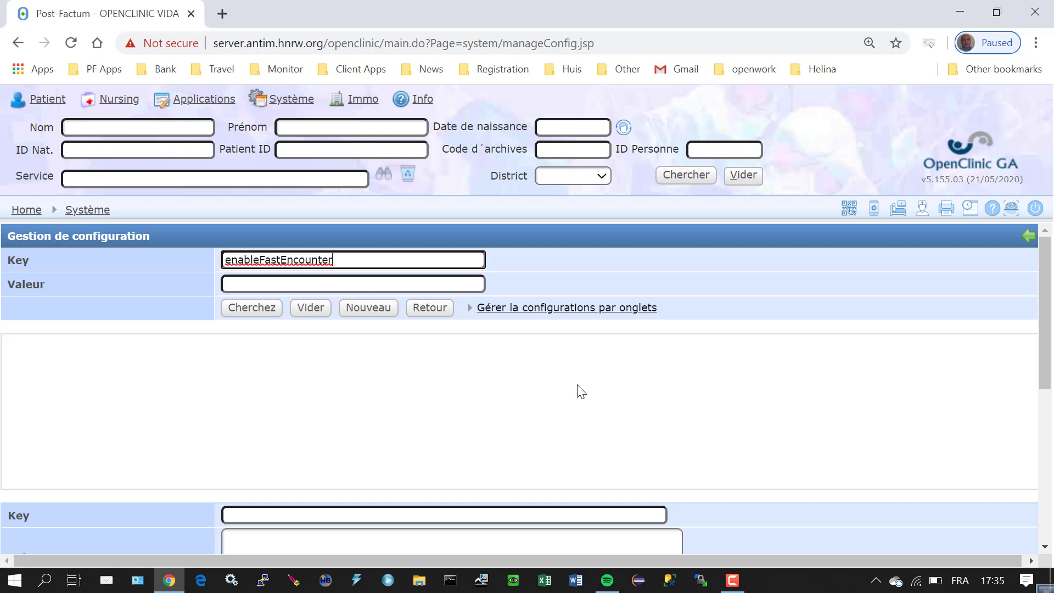
{"action": "left_click", "coordinate": [251, 308]}
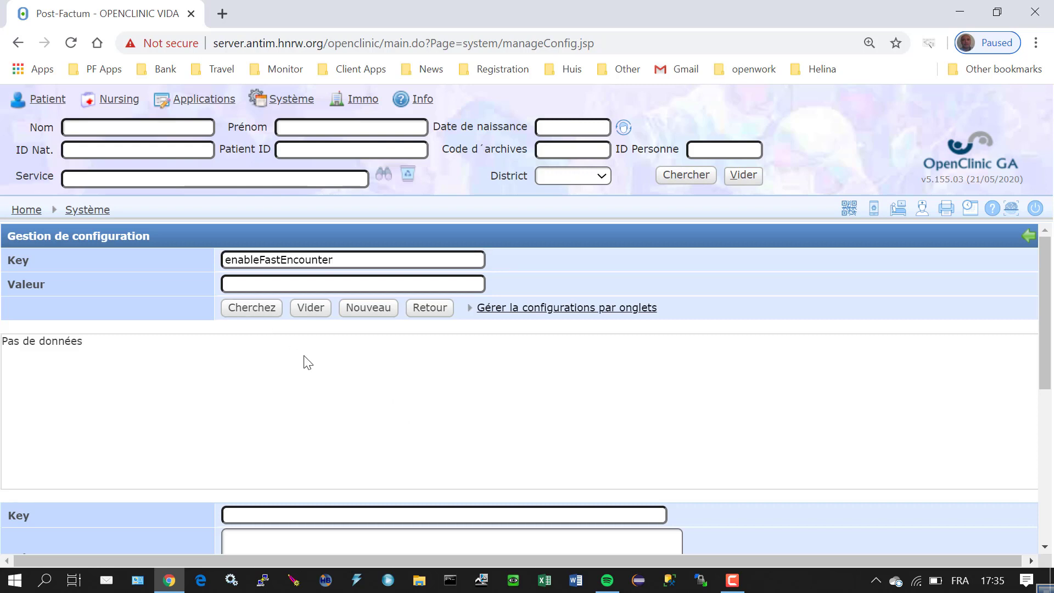
Step: Add a new configuration key enableFastEncounter with the value 1
{"action": "left_click", "coordinate": [376, 312]}
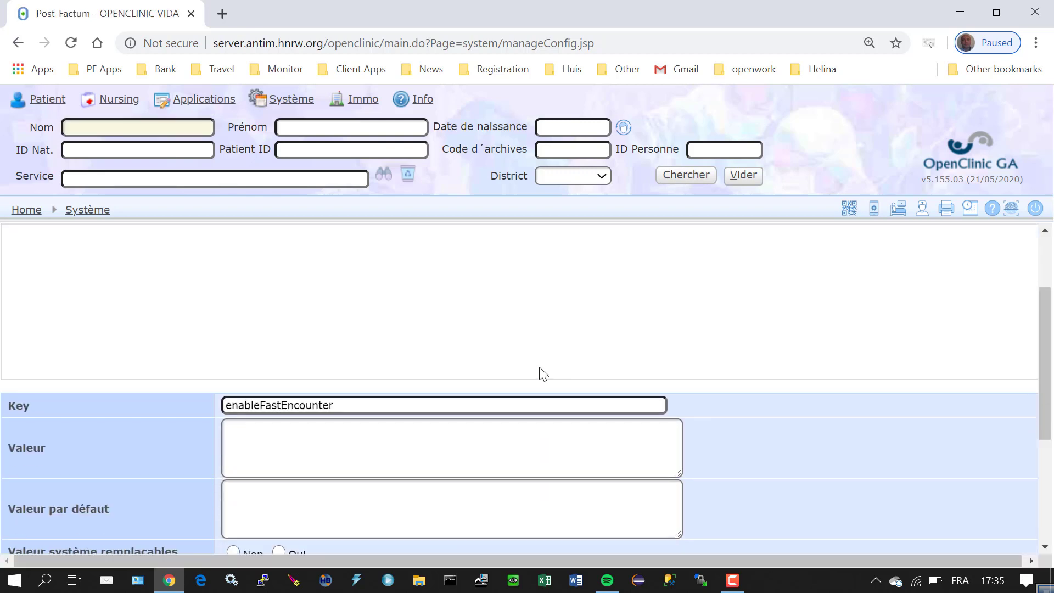
{"action": "scroll", "coordinate": [543, 373], "scroll_direction": "down", "scroll_amount": 2}
{"action": "left_click", "coordinate": [382, 350]}
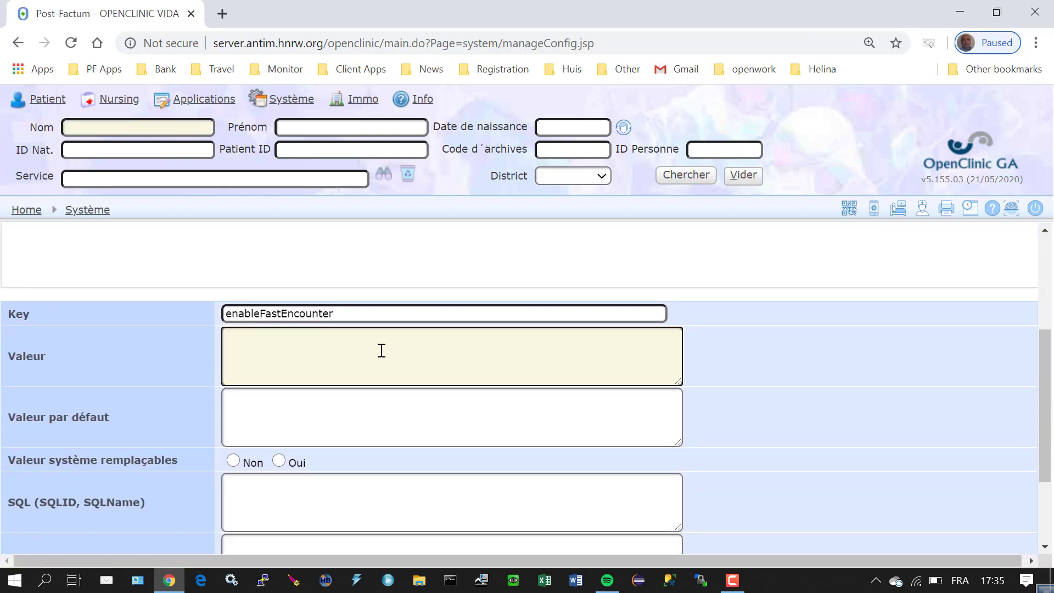
{"action": "type", "text": "1"}
{"action": "scroll", "coordinate": [753, 409], "scroll_direction": "down", "scroll_amount": 2}
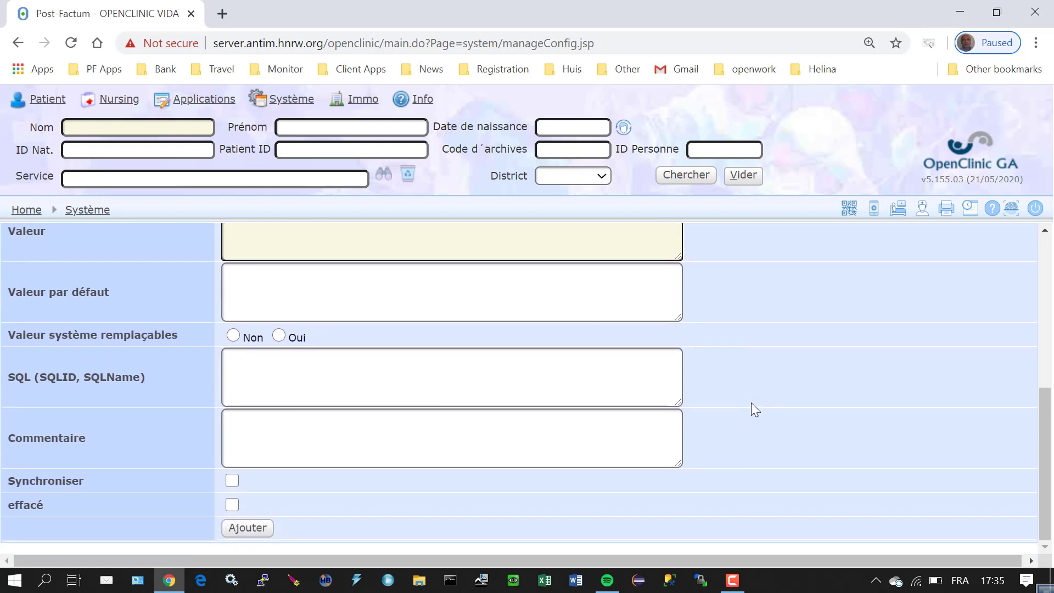
{"action": "left_click", "coordinate": [245, 527]}
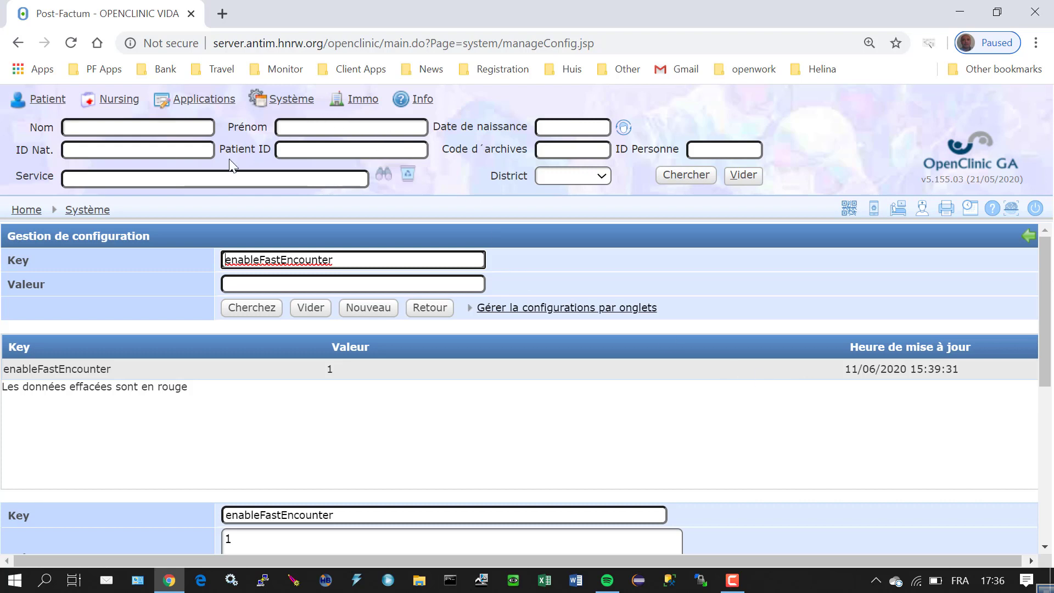
Step: Open the recent patient file assigned to the MEDECINE INTERNE service from the home page
{"action": "left_click", "coordinate": [27, 210]}
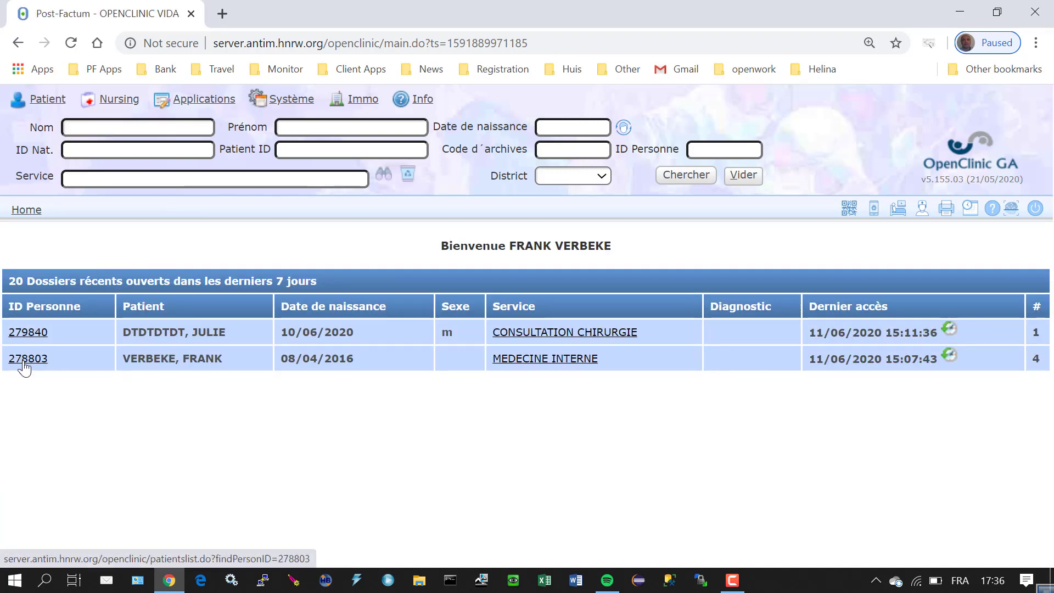
{"action": "left_click", "coordinate": [24, 362]}
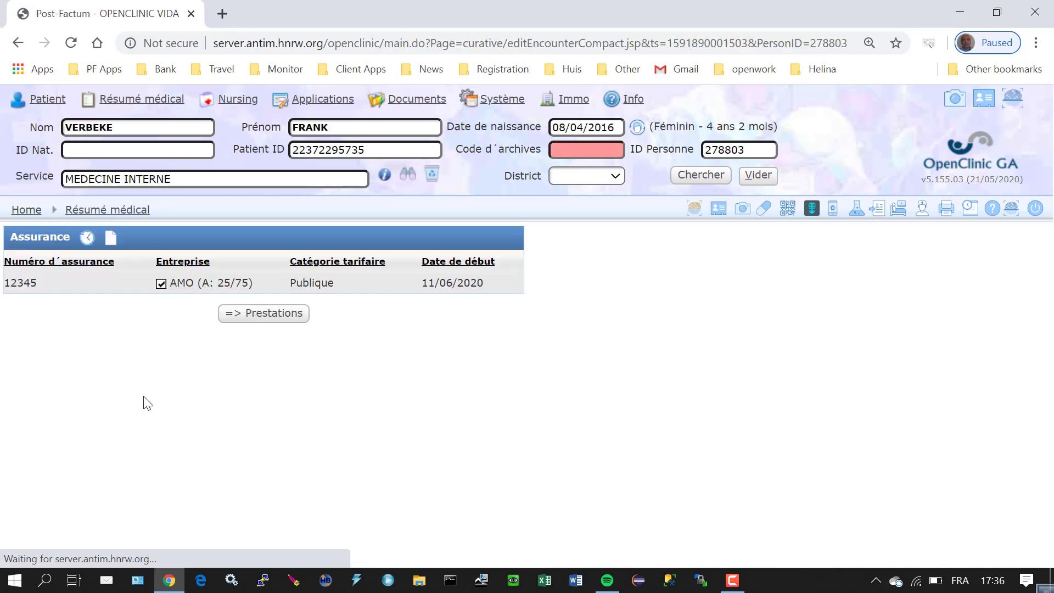
Step: Open the user profile permissions (Profil d'utilisateur) and load the System Administrator profile
{"action": "left_click", "coordinate": [496, 101]}
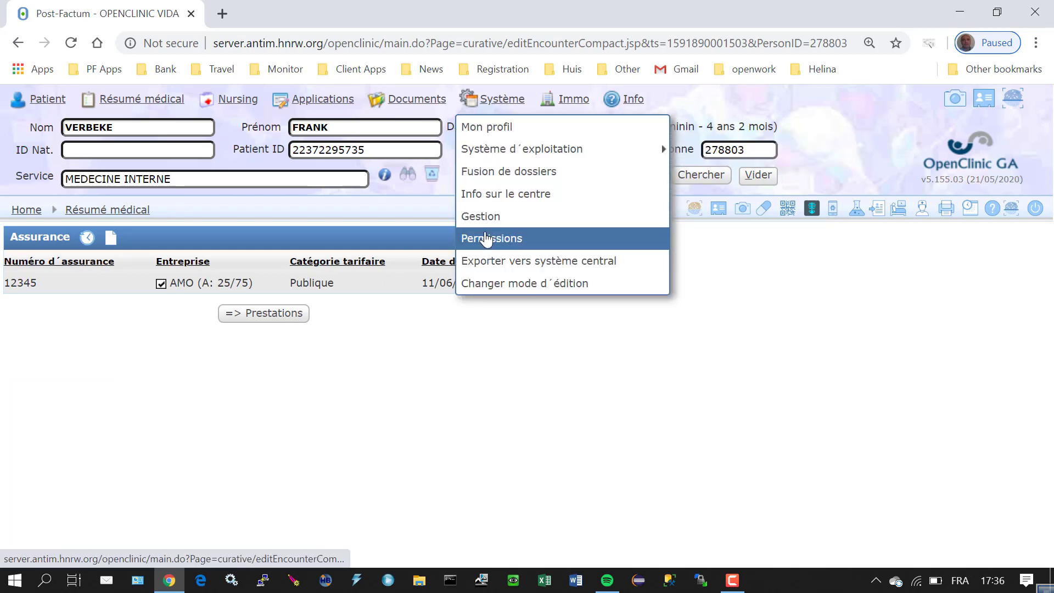
{"action": "left_click", "coordinate": [485, 241]}
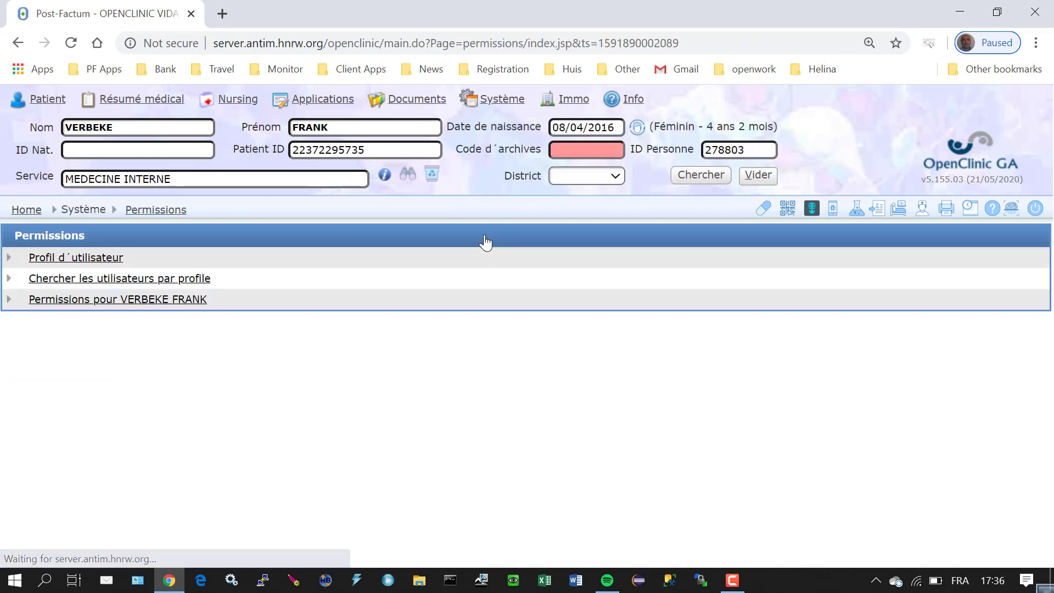
{"action": "left_click", "coordinate": [88, 260]}
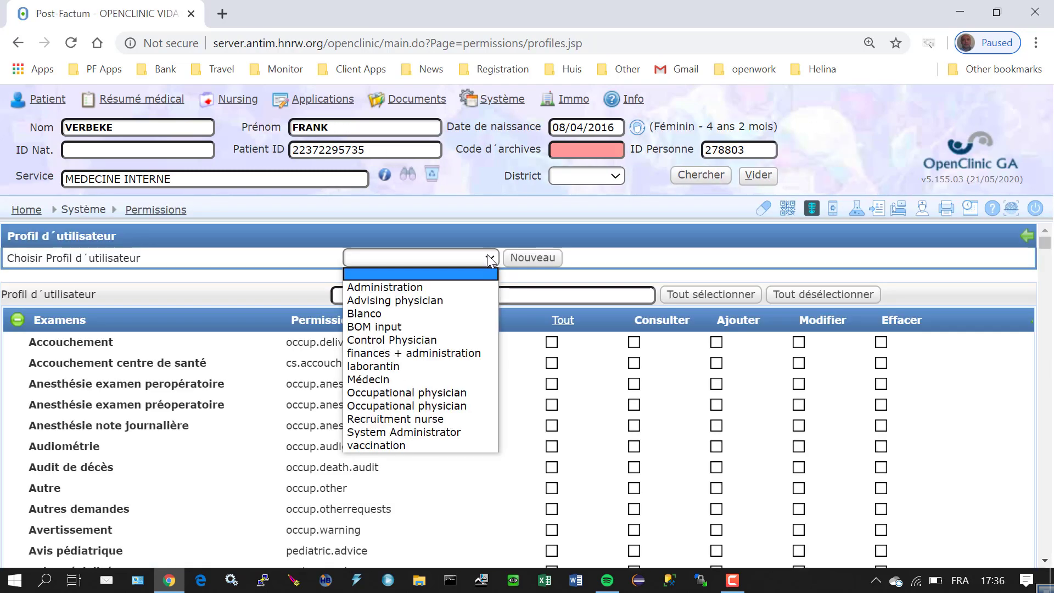
{"action": "left_click", "coordinate": [488, 258]}
{"action": "left_click", "coordinate": [444, 431]}
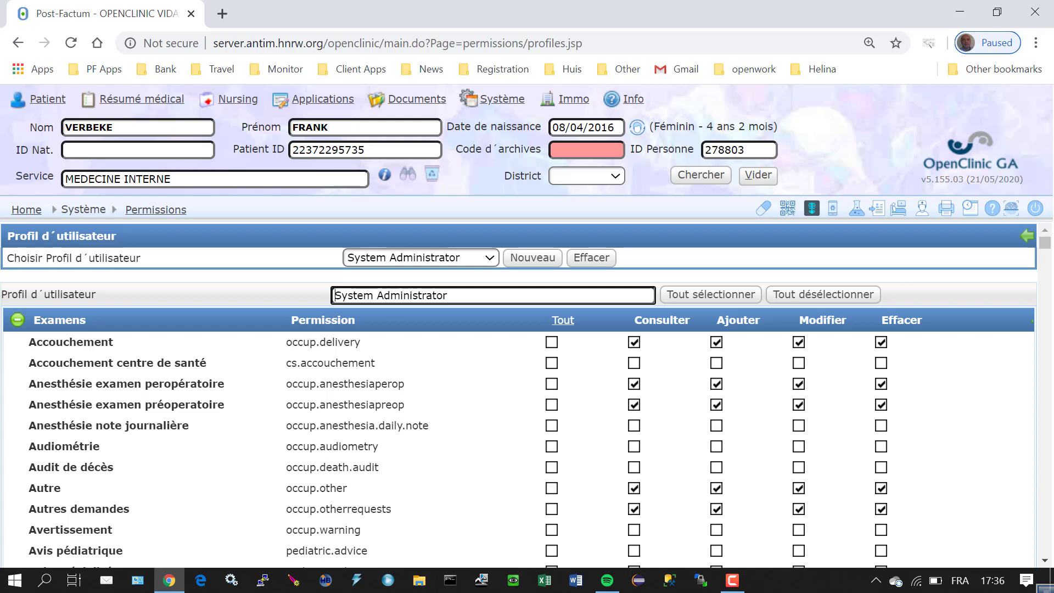
Step: Find the permission financial.defaultinsurancemodify, grant all its rights to the System Administrator profile, and save the profile
{"action": "key", "text": "ctrl+f"}
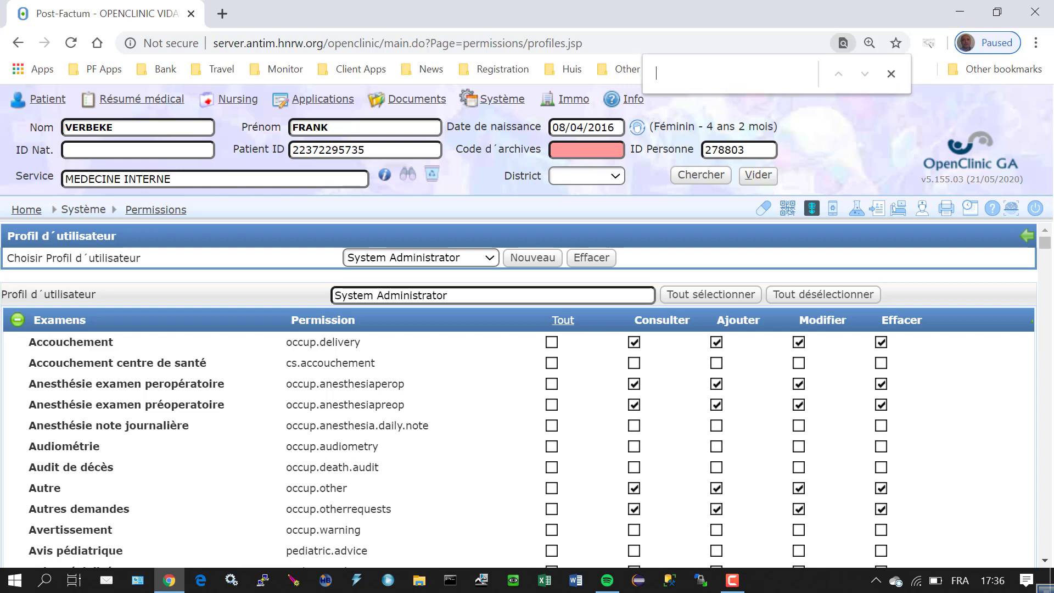
{"action": "type", "text": "financiaml"}
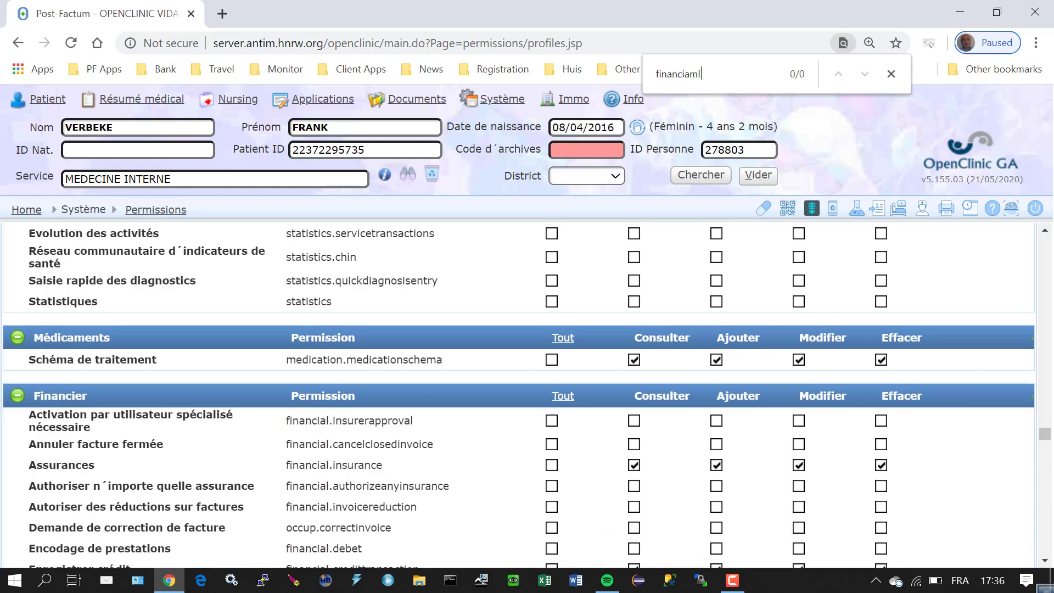
{"action": "key", "text": "BackSpace"}
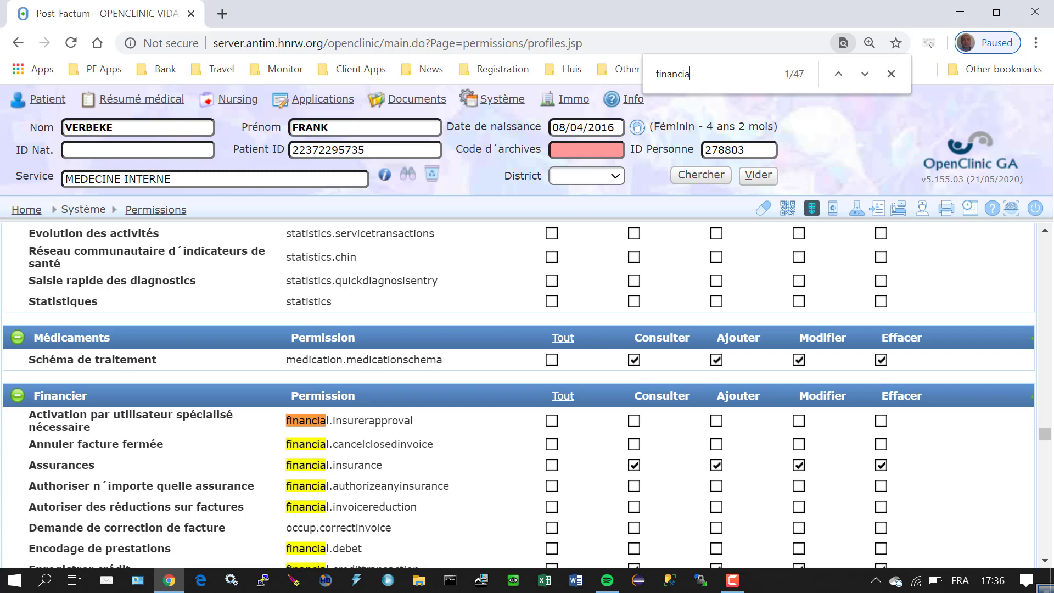
{"action": "type", "text": "l."}
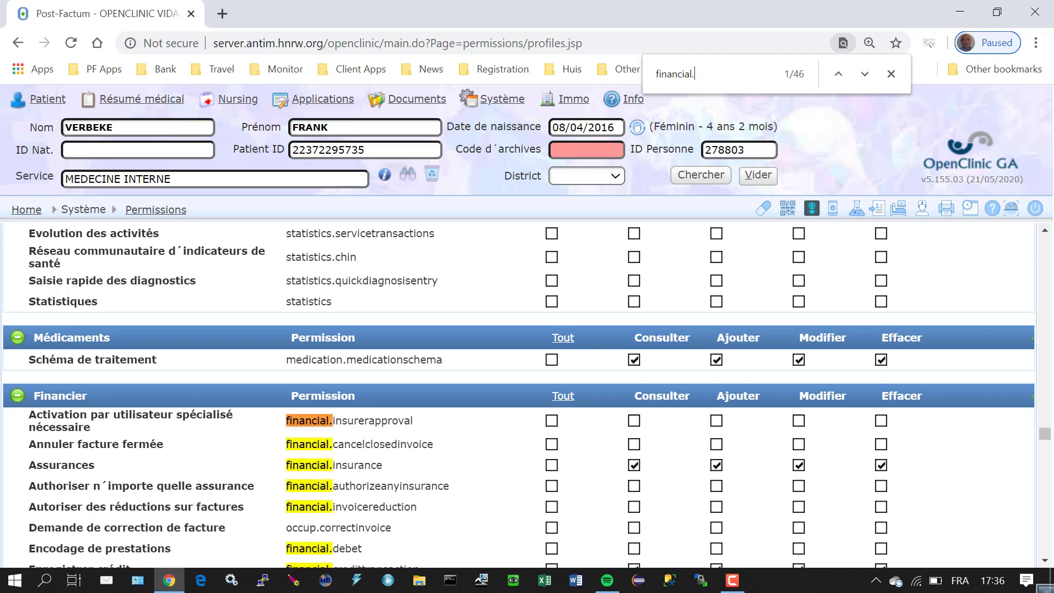
{"action": "type", "text": "defau"}
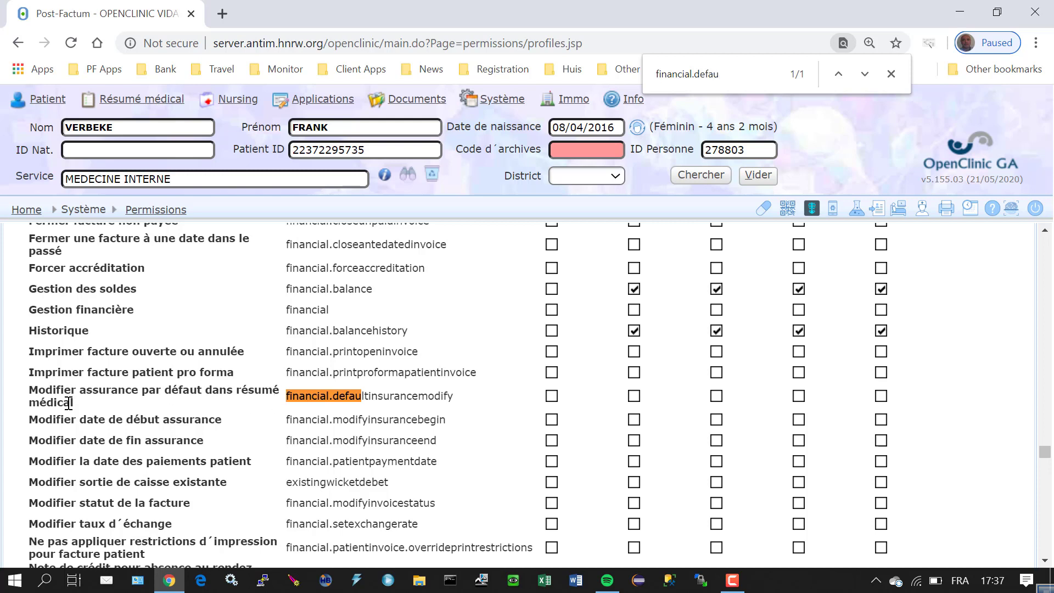
{"action": "left_click", "coordinate": [552, 396]}
{"action": "left_click_drag", "start_coordinate": [1048, 456], "coordinate": [1045, 570]}
{"action": "left_click", "coordinate": [427, 547]}
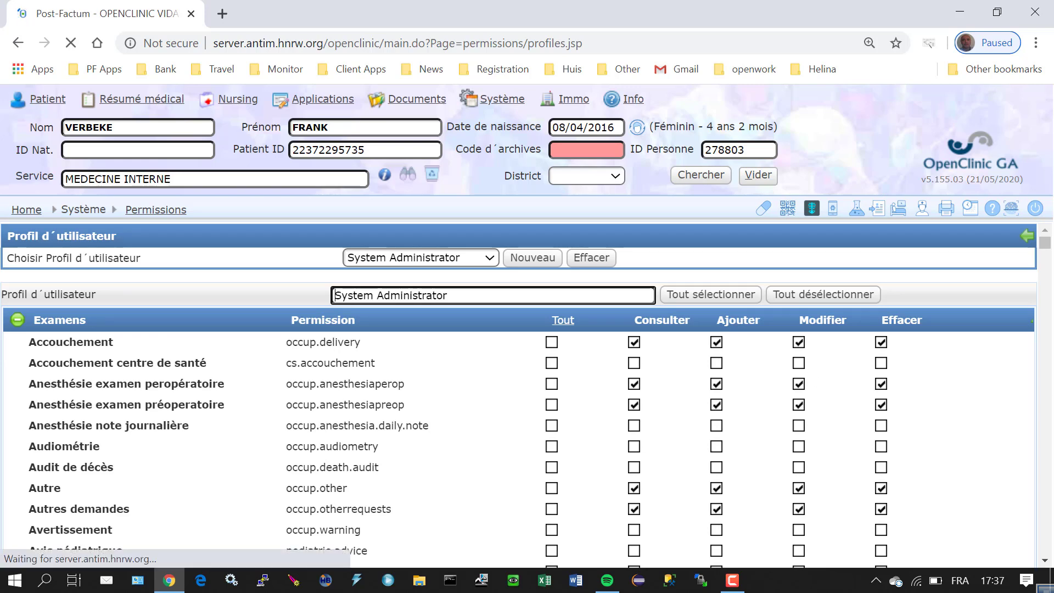
Step: Log out of the application and log in again with the saved user login and account password
{"action": "left_click", "coordinate": [1035, 208]}
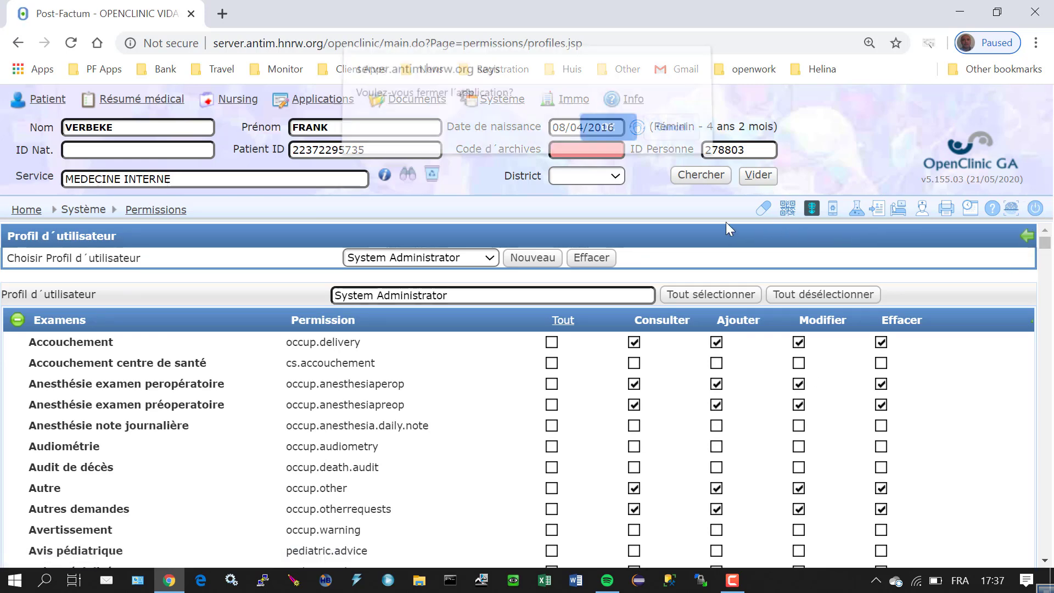
{"action": "left_click", "coordinate": [608, 135]}
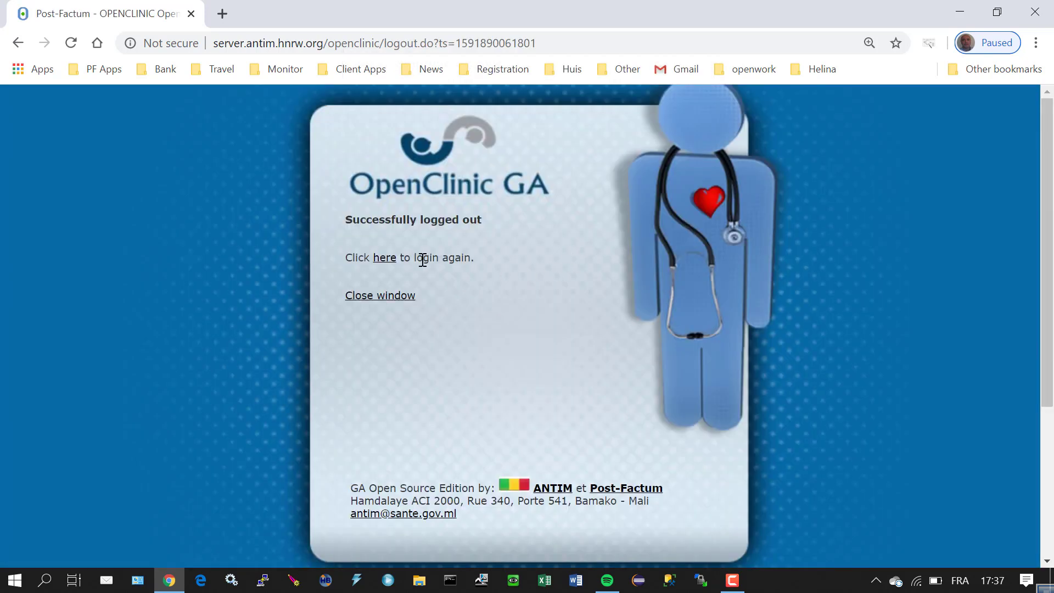
{"action": "left_click", "coordinate": [385, 258]}
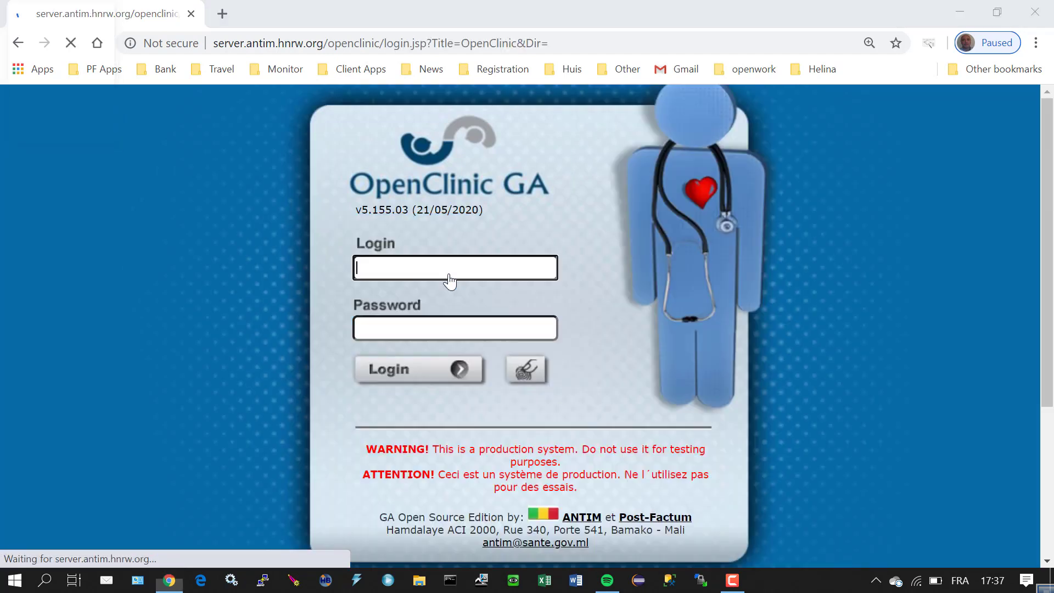
{"action": "left_click", "coordinate": [446, 274]}
{"action": "left_click", "coordinate": [423, 298]}
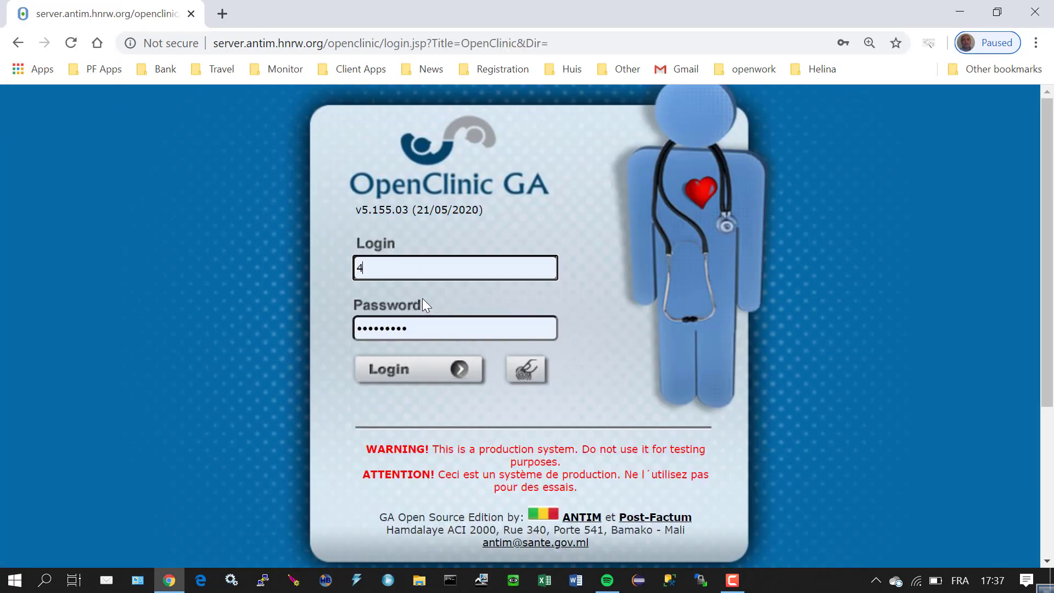
{"action": "left_click", "coordinate": [411, 376]}
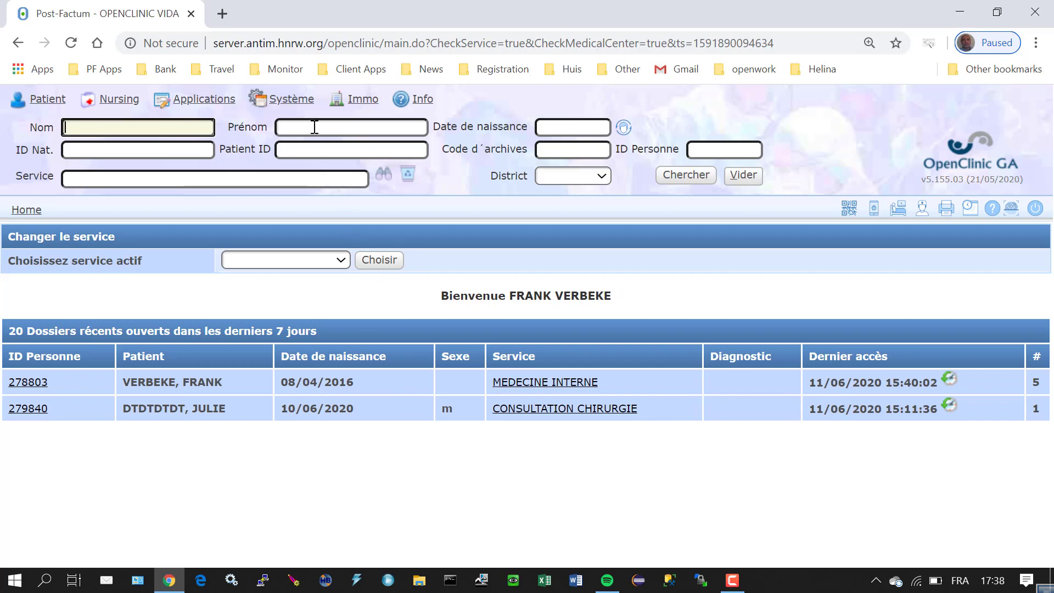
Step: Set the default page to Contact rapide in the user profile settings (Mon profil) and save the change
{"action": "left_click", "coordinate": [305, 103]}
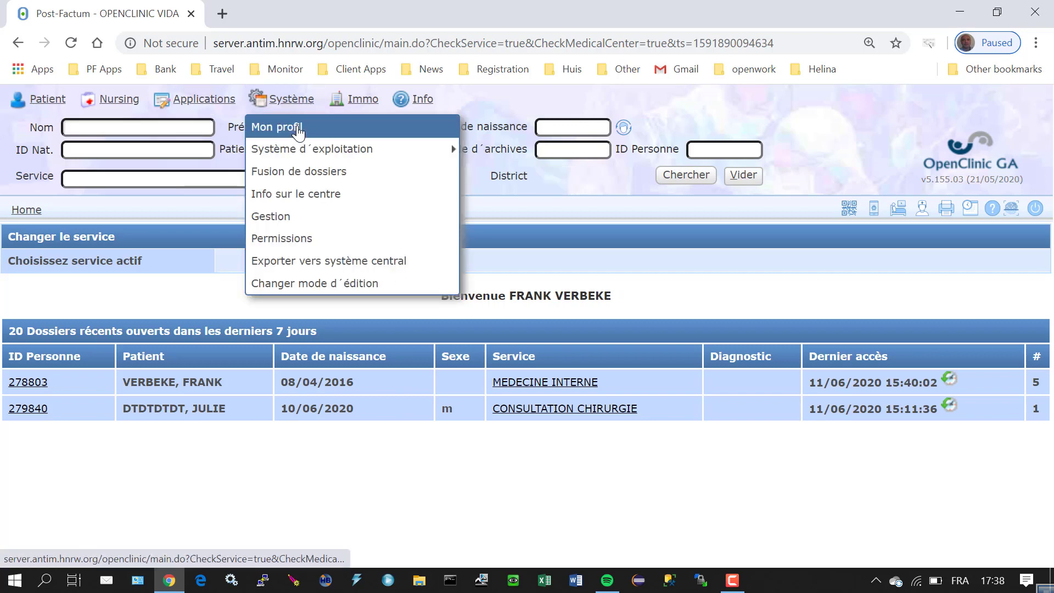
{"action": "left_click", "coordinate": [297, 128]}
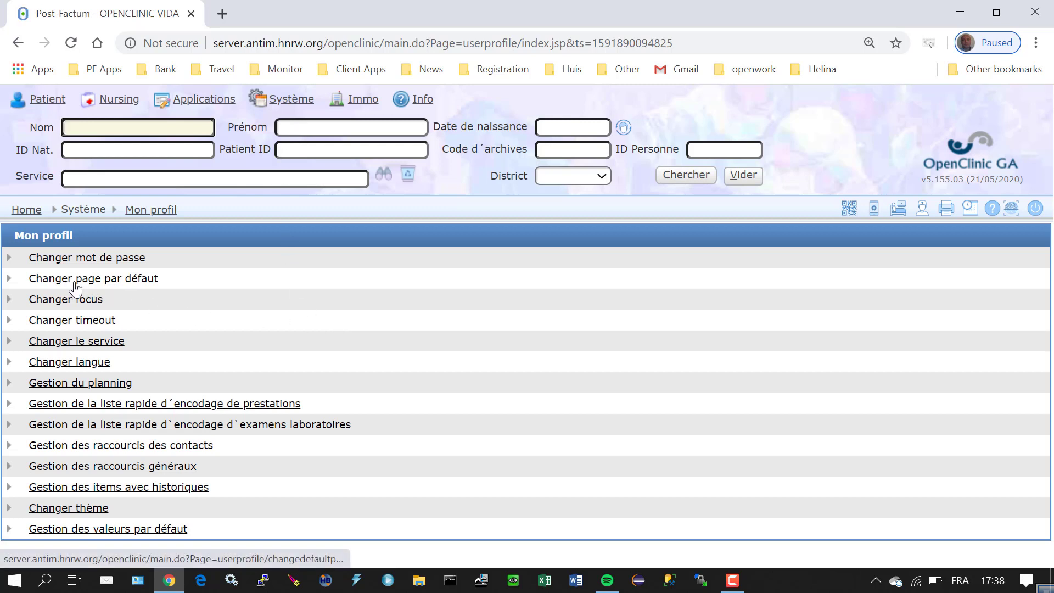
{"action": "left_click", "coordinate": [121, 281]}
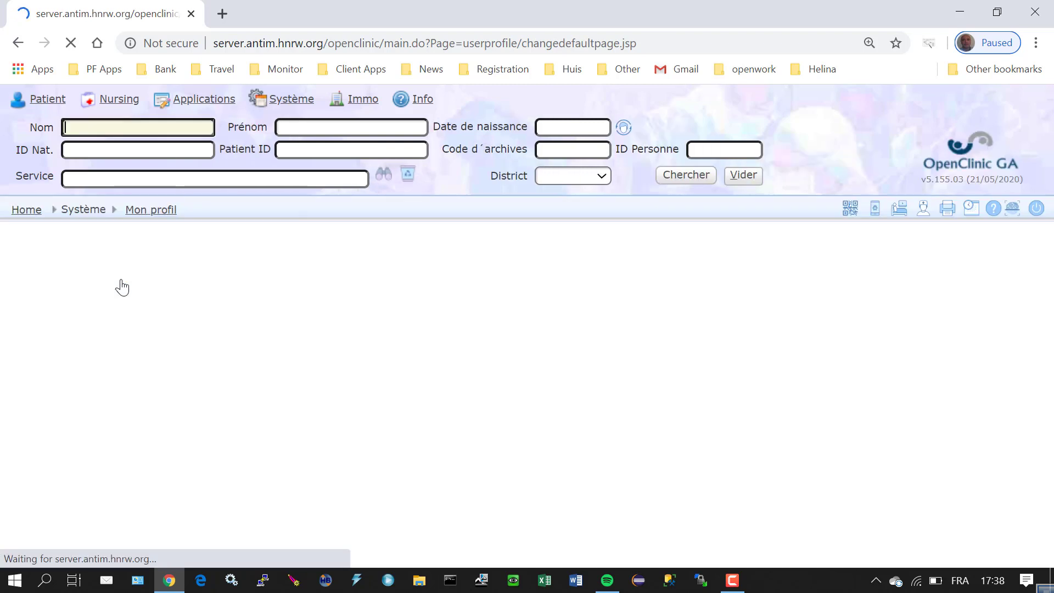
{"action": "left_click", "coordinate": [320, 262]}
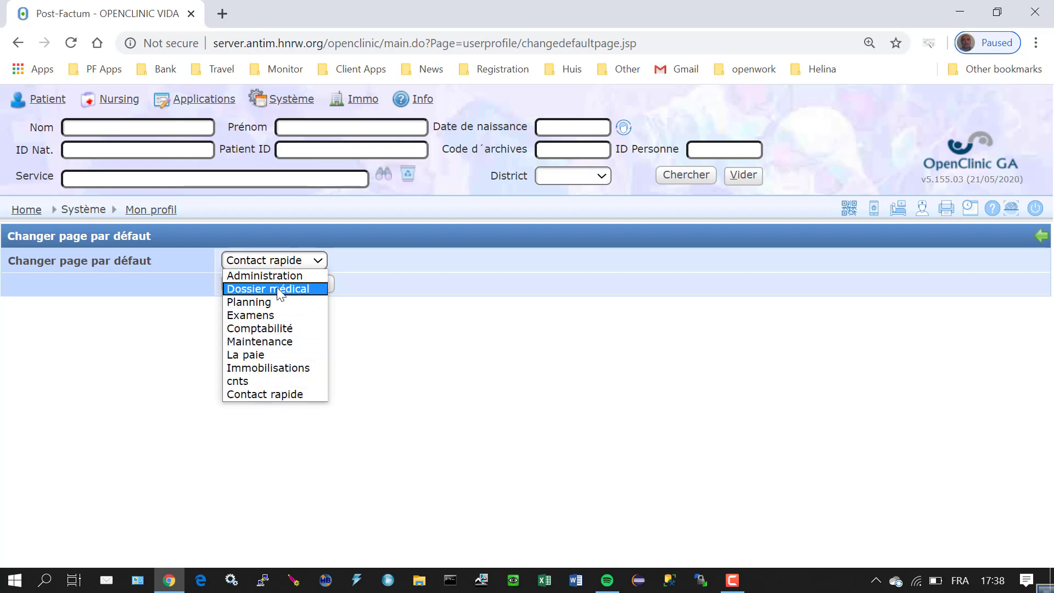
{"action": "left_click", "coordinate": [272, 394]}
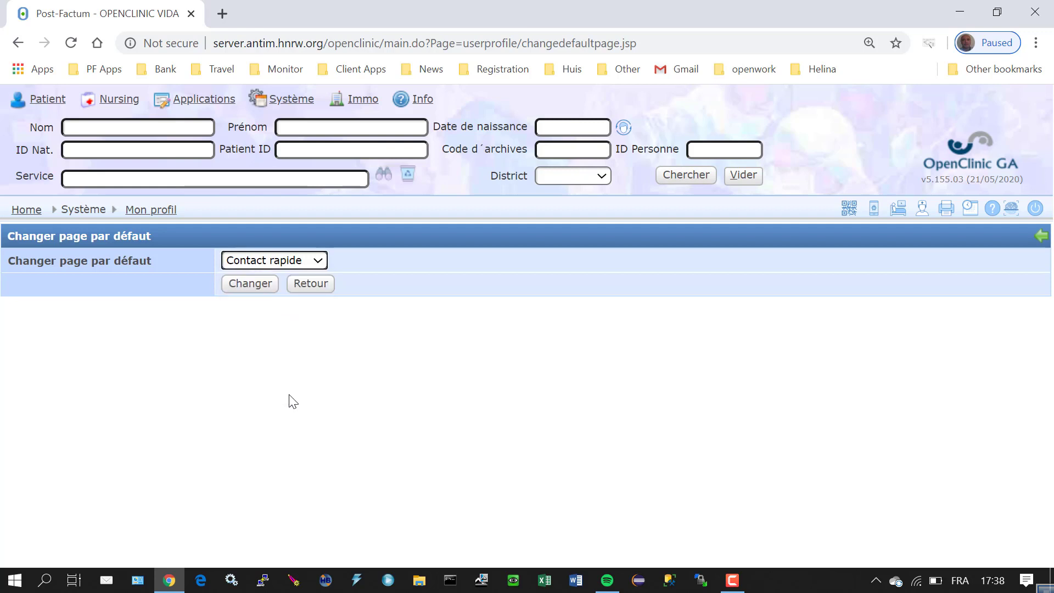
{"action": "left_click", "coordinate": [248, 289]}
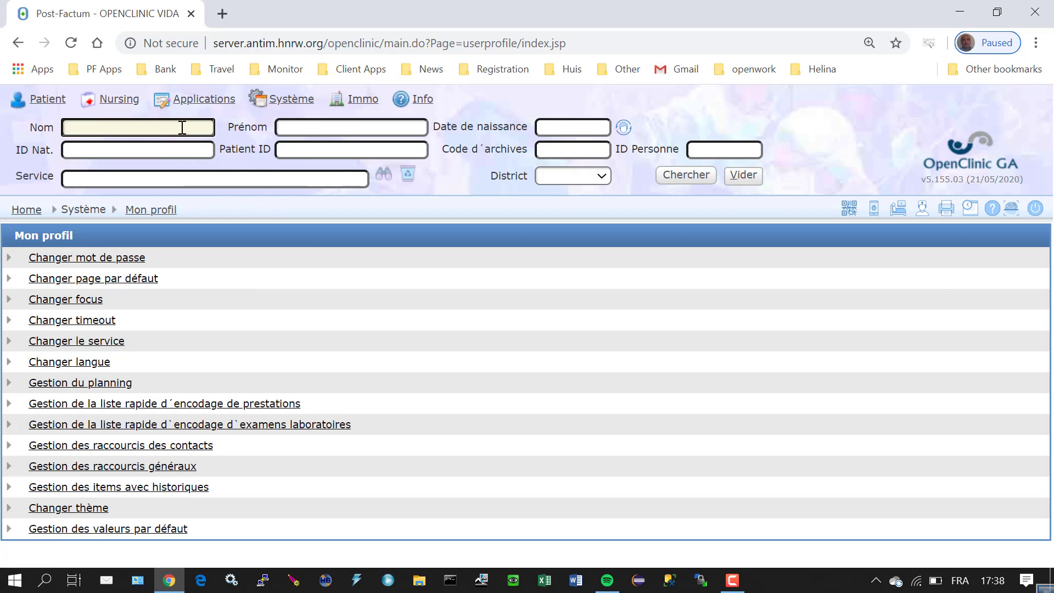
Step: Search for the patient by last name and first name, and start creating a new patient with those names
{"action": "type", "text": "INCONNU"}
{"action": "key", "text": "Tab"}
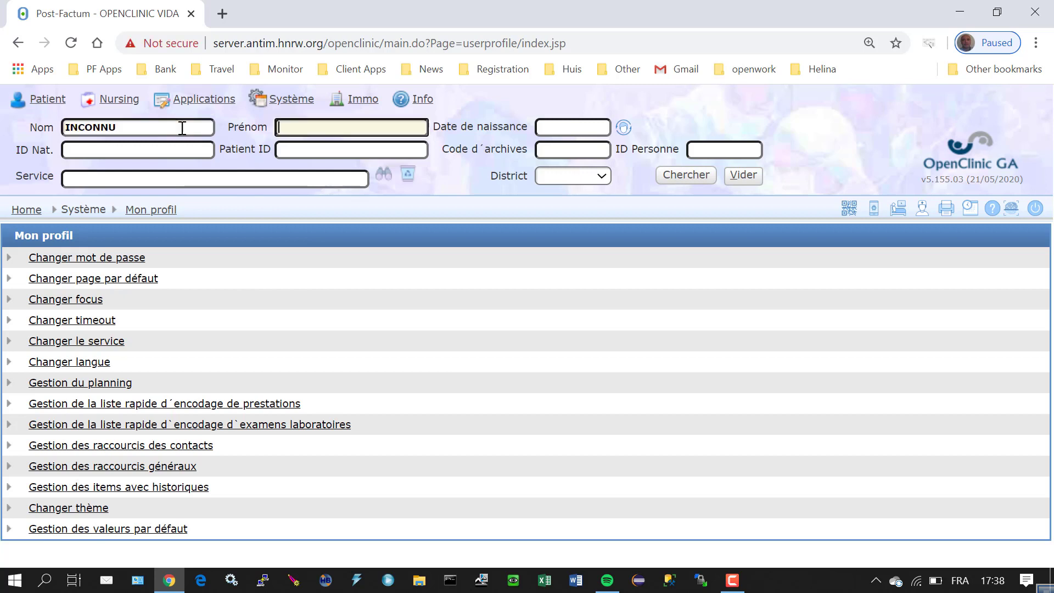
{"action": "type", "text": "PIERRE"}
{"action": "left_click", "coordinate": [699, 179]}
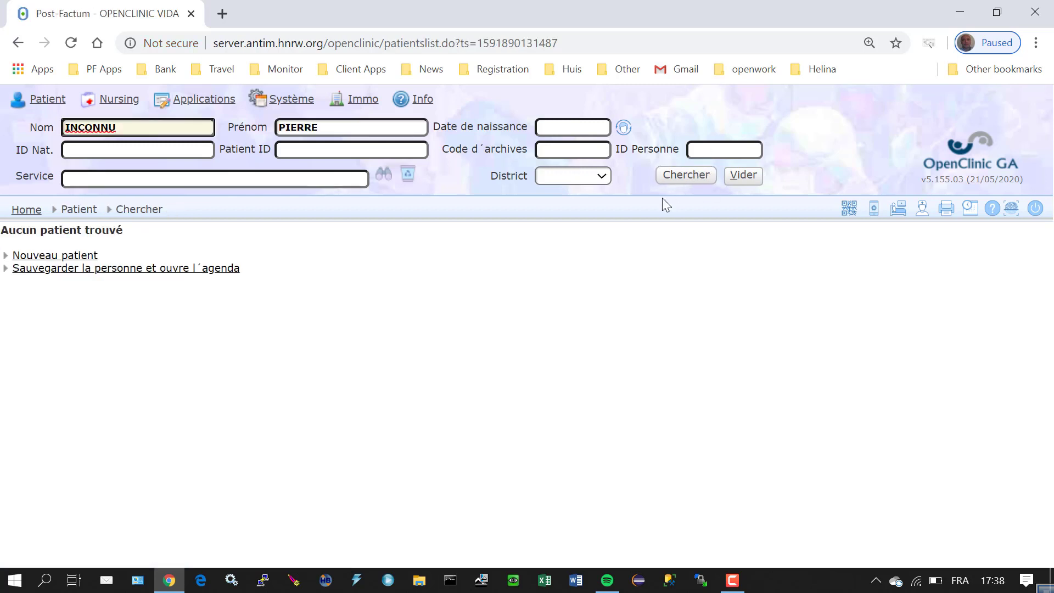
{"action": "left_click", "coordinate": [43, 257]}
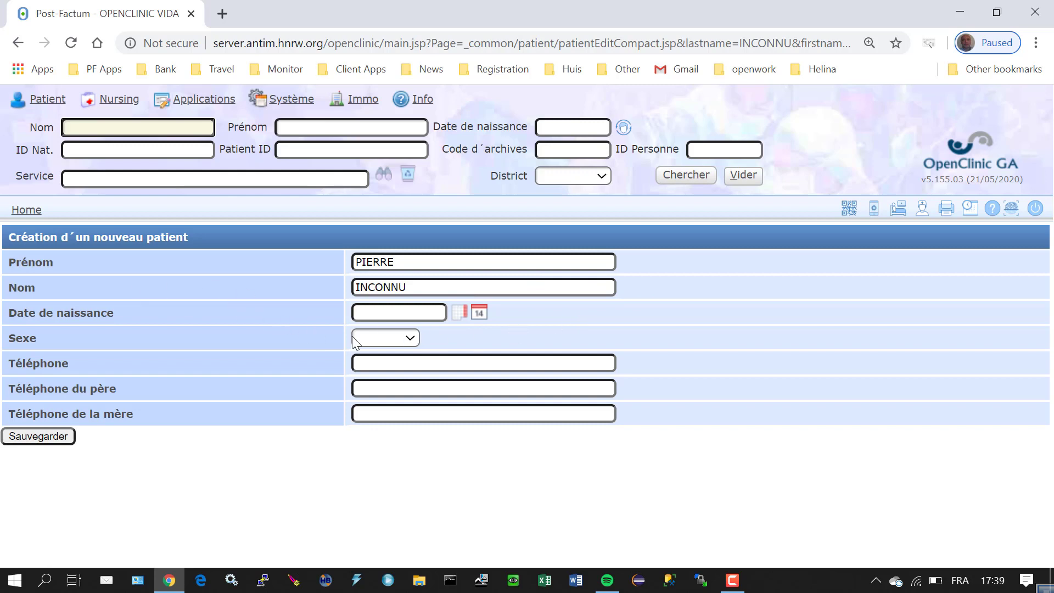
Step: Enter the new patient's date of birth and set Sexe to Masculin
{"action": "left_click", "coordinate": [419, 314]}
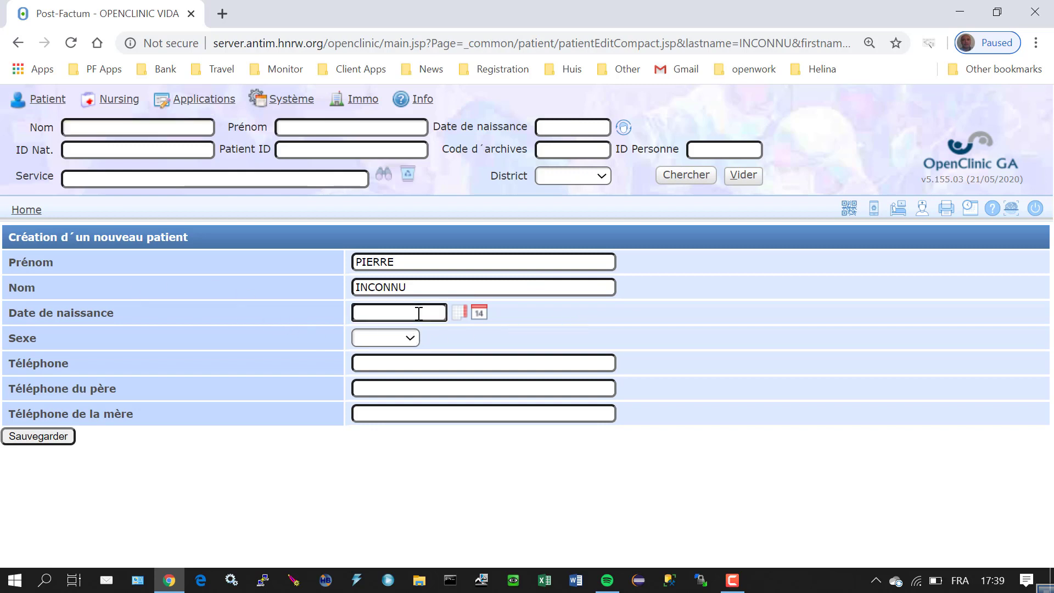
{"action": "type", "text": "01/05/1968"}
{"action": "left_click", "coordinate": [412, 338]}
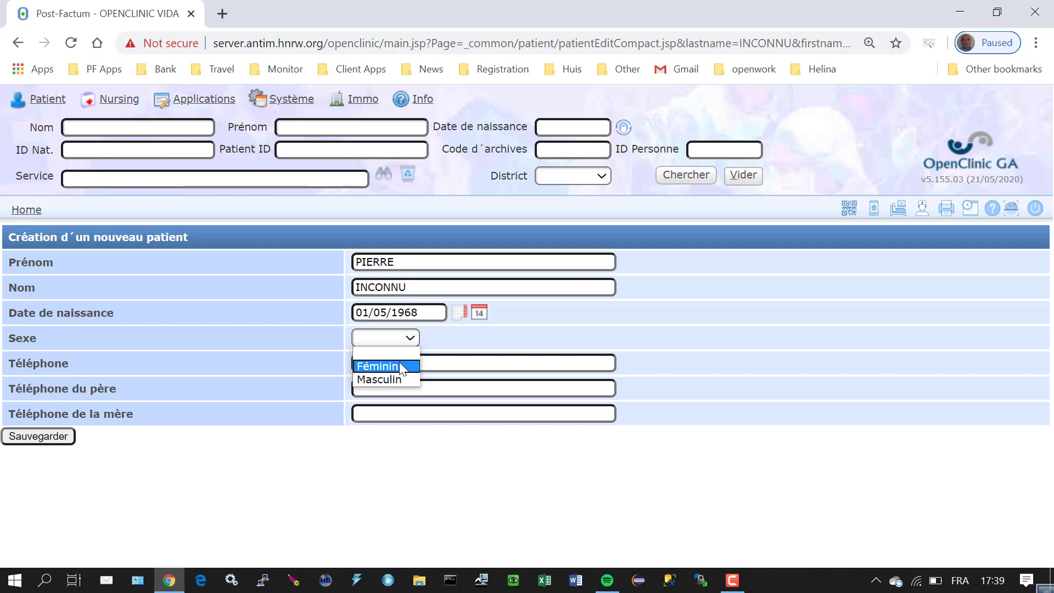
{"action": "left_click", "coordinate": [400, 367]}
{"action": "left_click", "coordinate": [402, 337]}
{"action": "left_click", "coordinate": [397, 380]}
Step: Fill in the phone numbers of the patient, father and mother, and save the new patient
{"action": "left_click", "coordinate": [394, 363]}
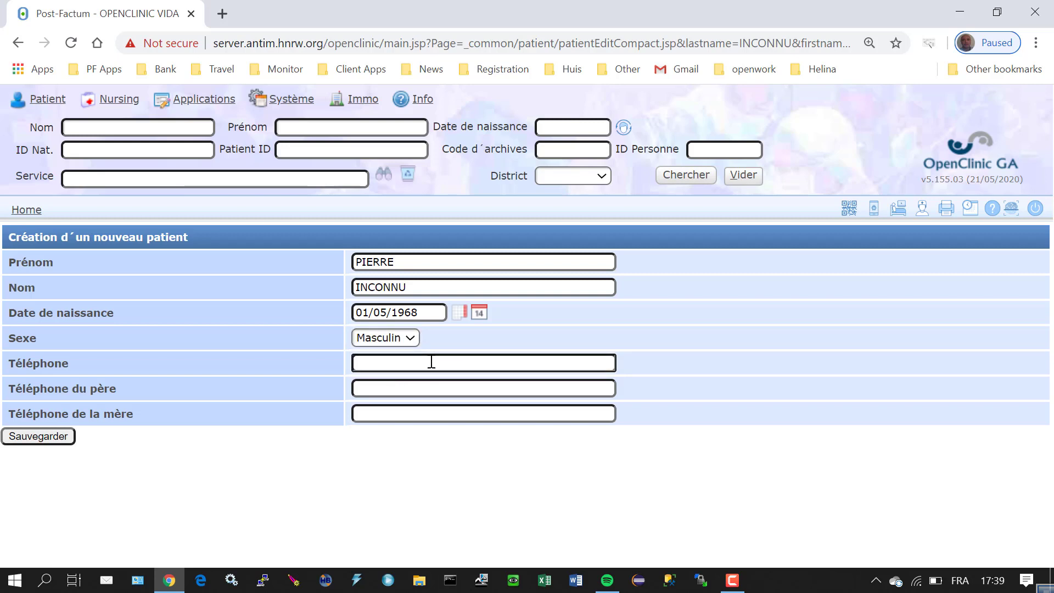
{"action": "type", "text": "1"}
{"action": "key", "text": "Tab"}
{"action": "type", "text": "2"}
{"action": "key", "text": "Tab"}
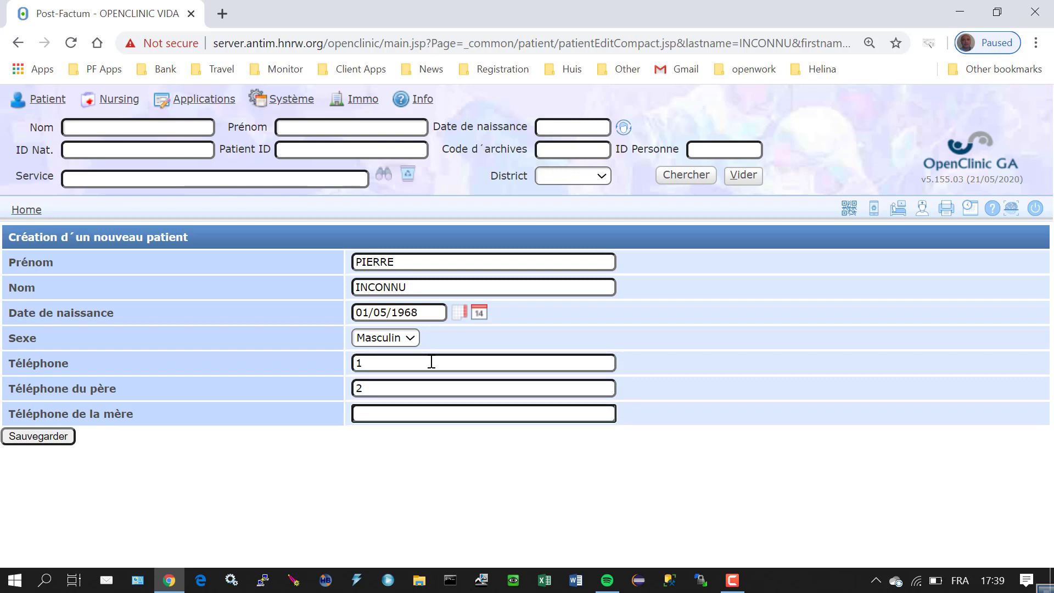
{"action": "type", "text": "3"}
{"action": "left_click", "coordinate": [47, 437]}
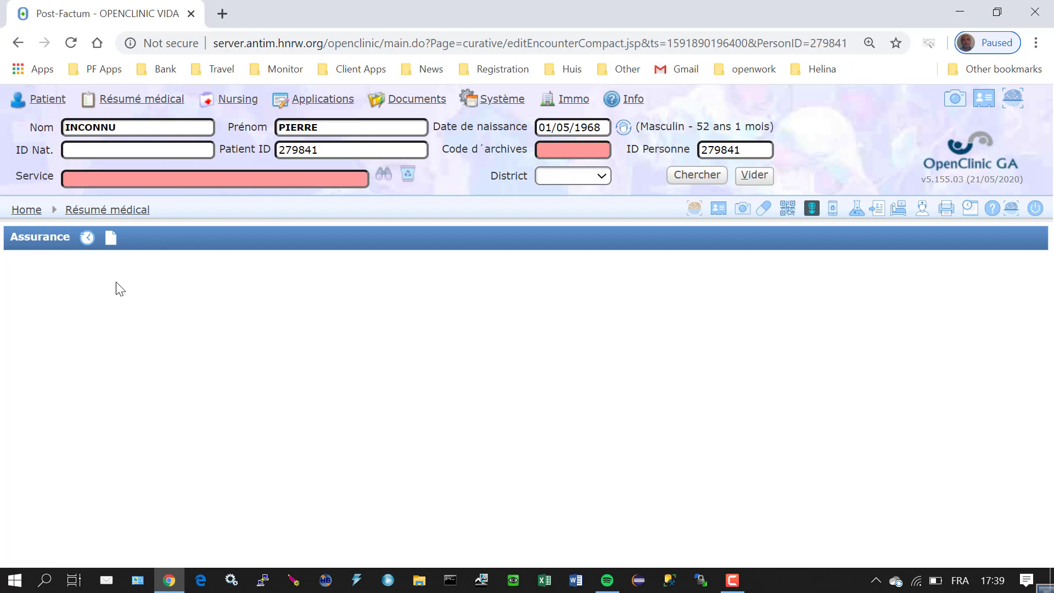
Step: Add a new insurance record for the patient and choose the insurer AMO with category A (Tous - 25/75)
{"action": "left_click", "coordinate": [111, 247]}
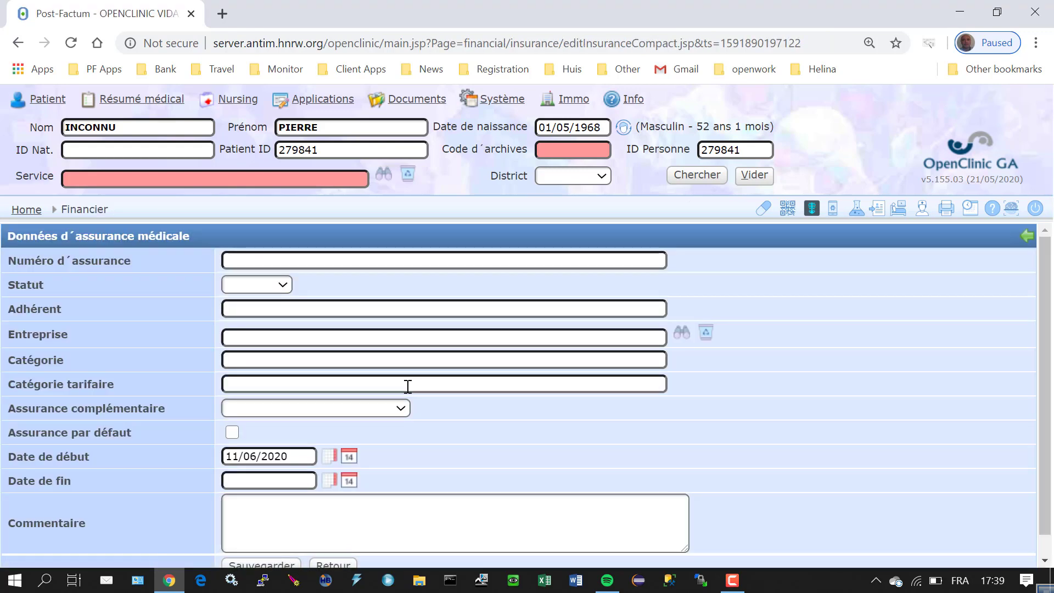
{"action": "left_click", "coordinate": [681, 333]}
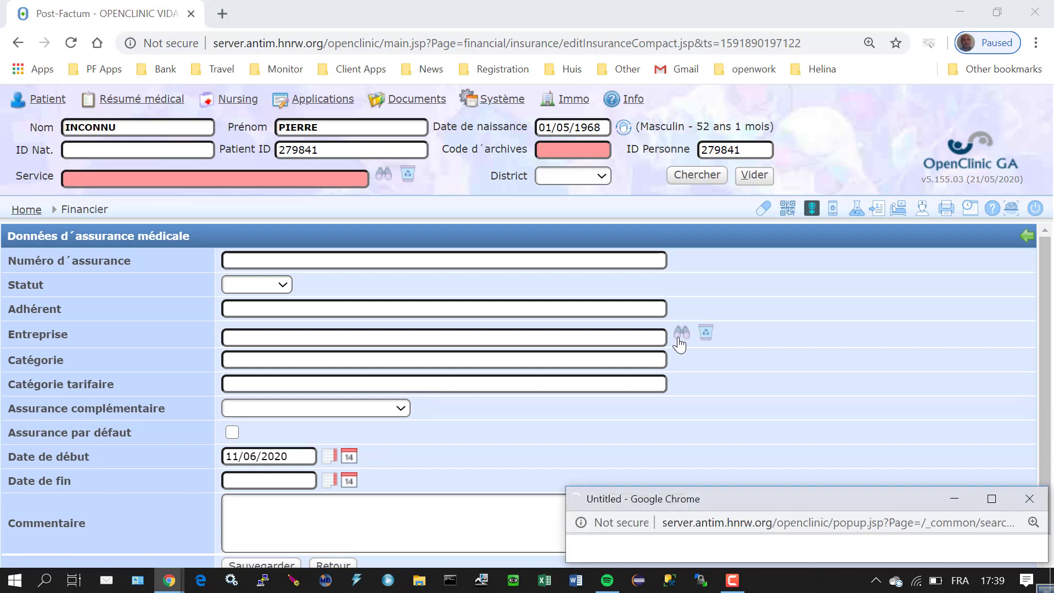
{"action": "type", "text": "amo"}
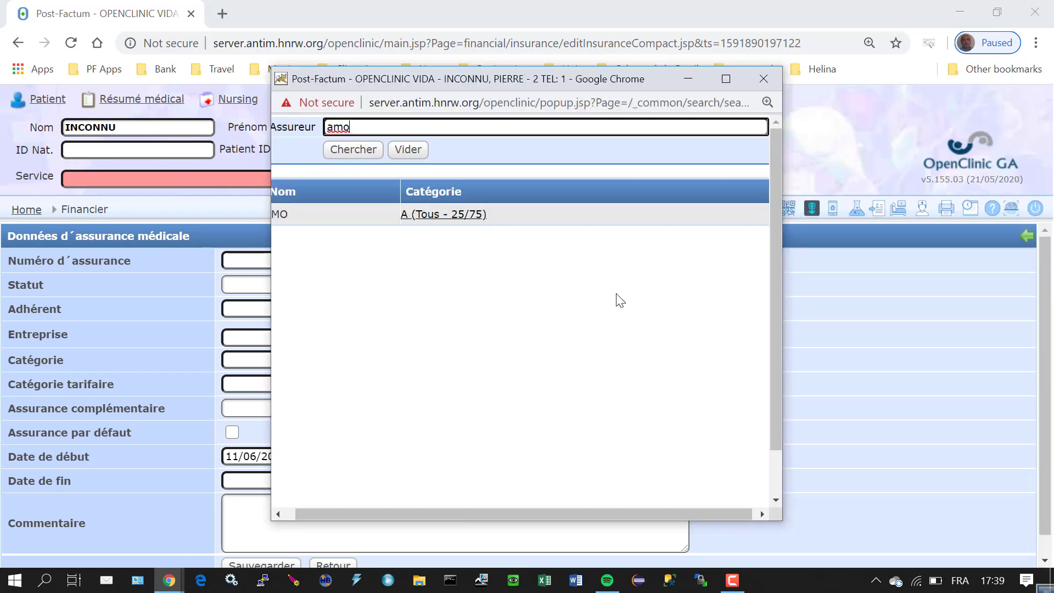
{"action": "left_click", "coordinate": [426, 215]}
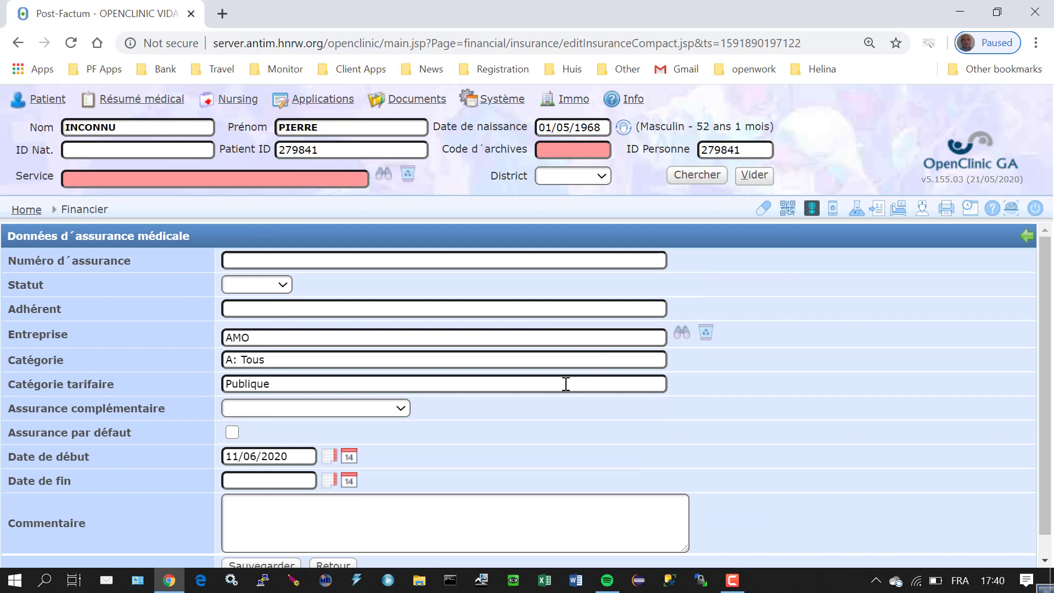
Step: Enter the patient's insurance number (Numéro d'assurance) and save the AMO insurance record
{"action": "scroll", "coordinate": [483, 437], "scroll_direction": "down", "scroll_amount": 1}
{"action": "scroll", "coordinate": [418, 375], "scroll_direction": "up", "scroll_amount": 1}
{"action": "left_click", "coordinate": [291, 258]}
{"action": "type", "text": "12345"}
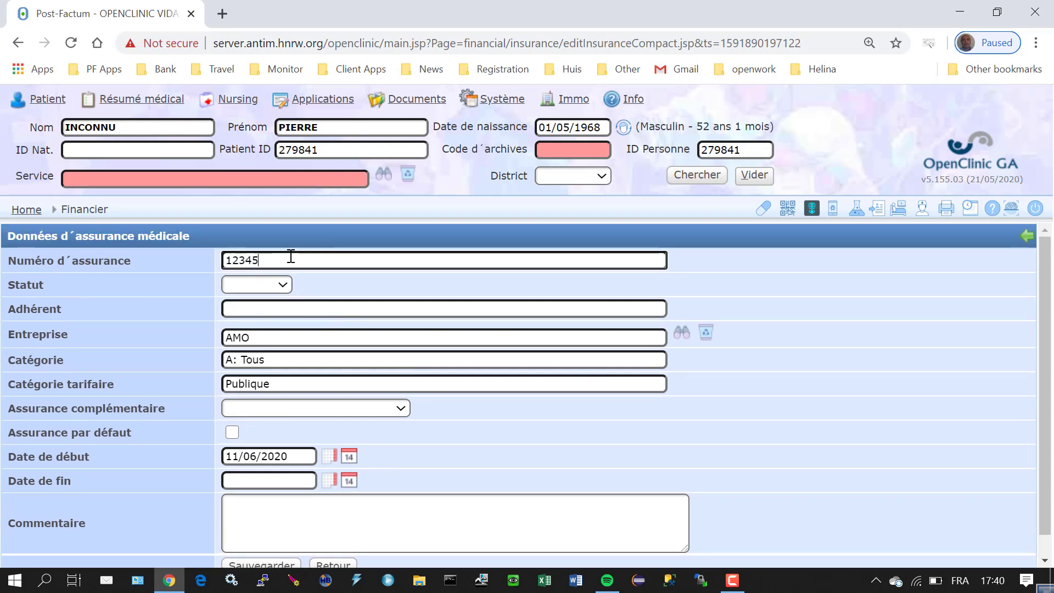
{"action": "scroll", "coordinate": [543, 400], "scroll_direction": "down", "scroll_amount": 1}
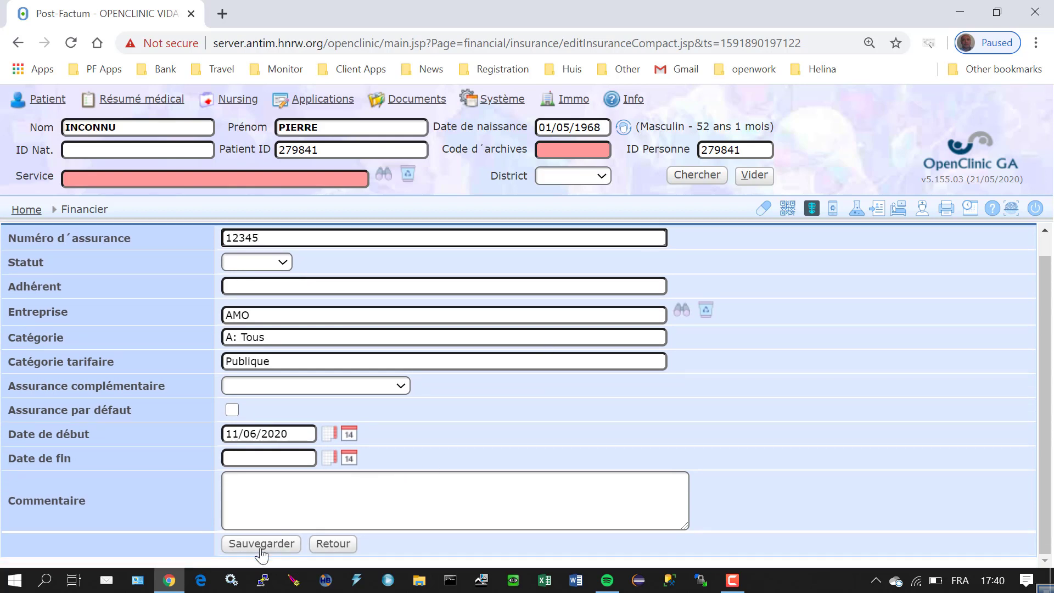
{"action": "left_click", "coordinate": [258, 545]}
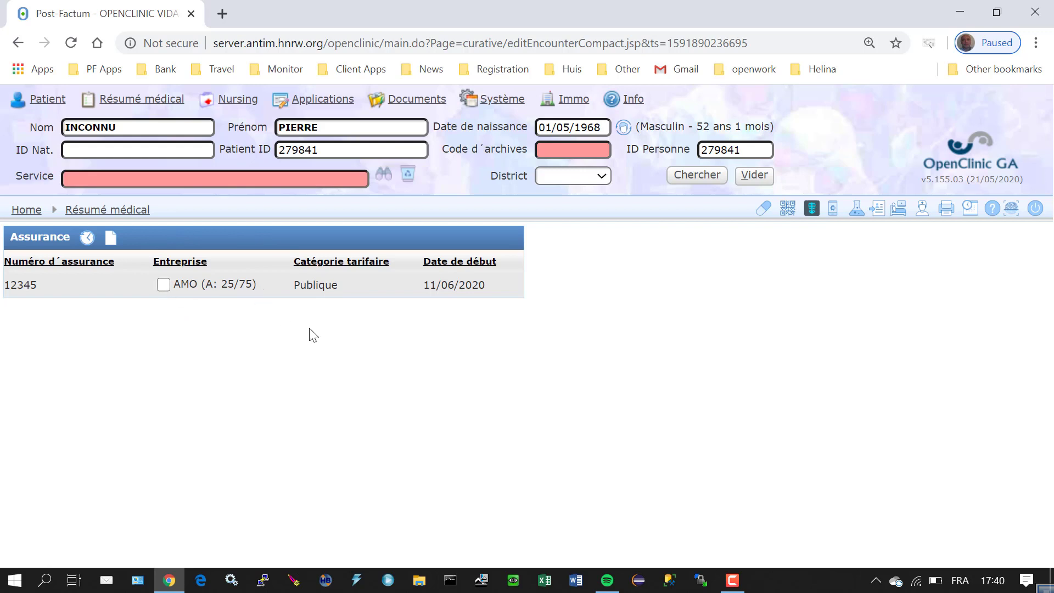
Step: Reopen and resave the AMO insurance record, and select AMO as the insurance for the patient's encounter
{"action": "left_click", "coordinate": [226, 286]}
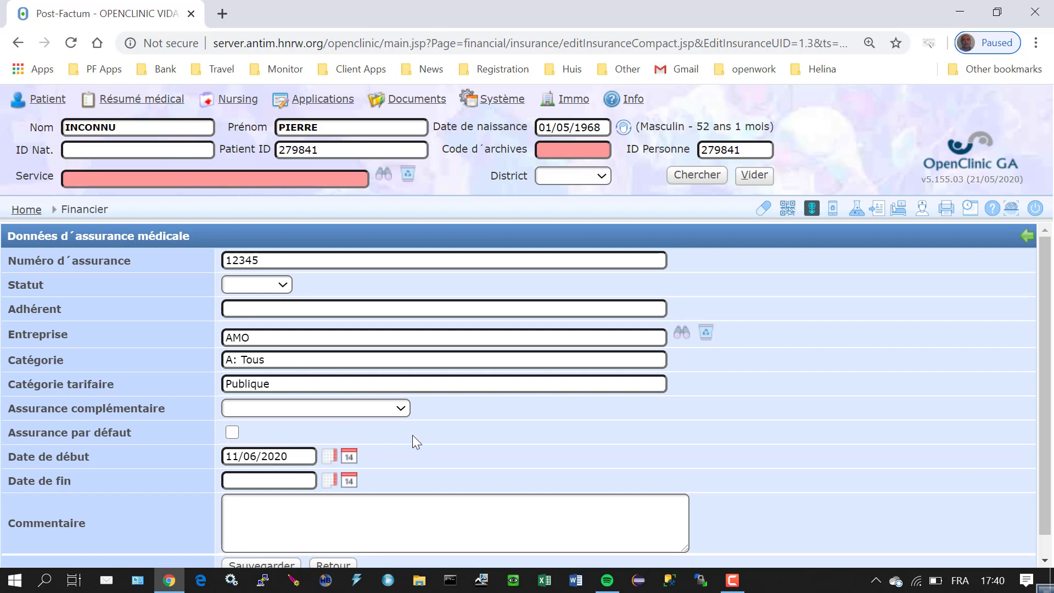
{"action": "scroll", "coordinate": [413, 435], "scroll_direction": "down", "scroll_amount": 1}
{"action": "left_click", "coordinate": [278, 544]}
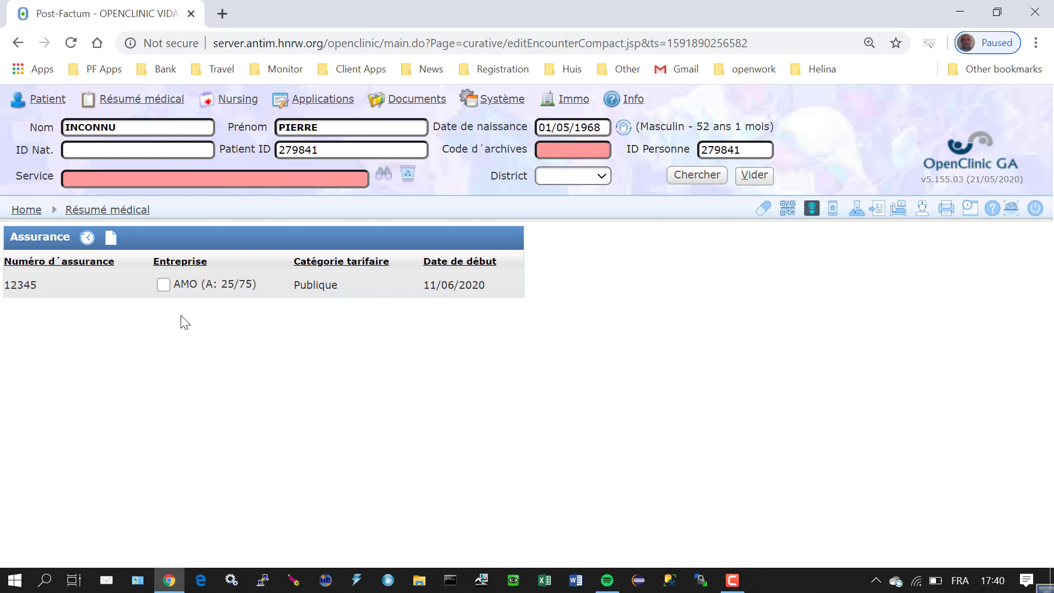
{"action": "left_click", "coordinate": [163, 284]}
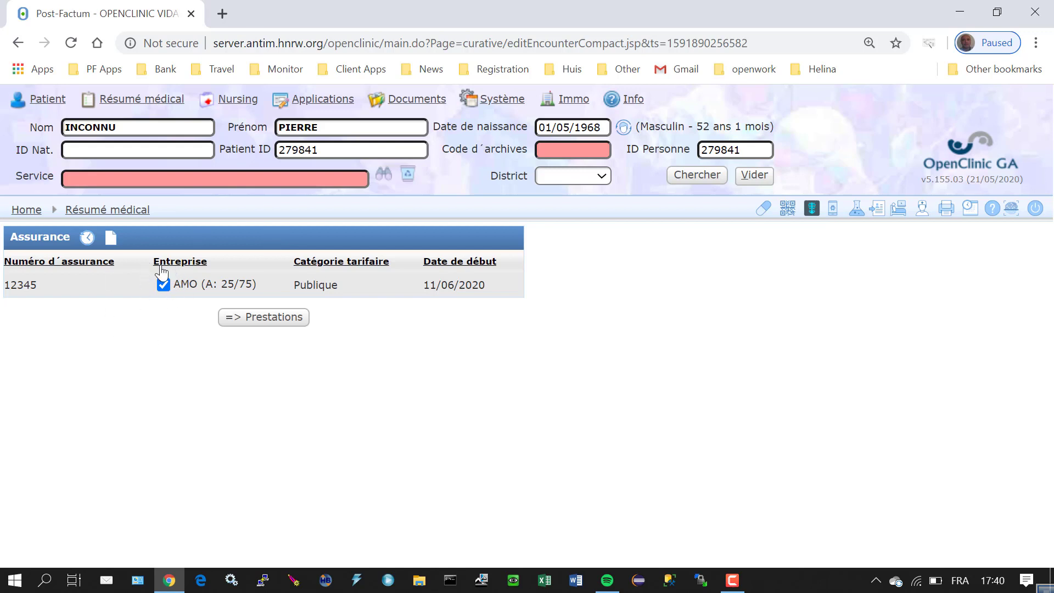
Step: Proceed to the services and payment entry for the AMO-insured encounter and choose cash desk 1.1 CAISSE 1
{"action": "left_click", "coordinate": [270, 325]}
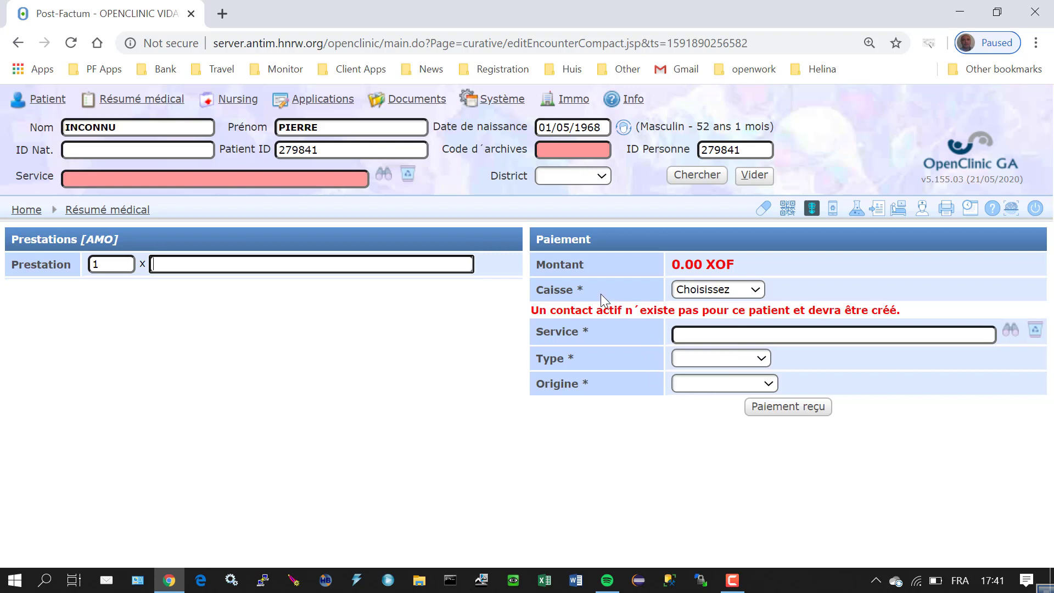
{"action": "left_click", "coordinate": [760, 291]}
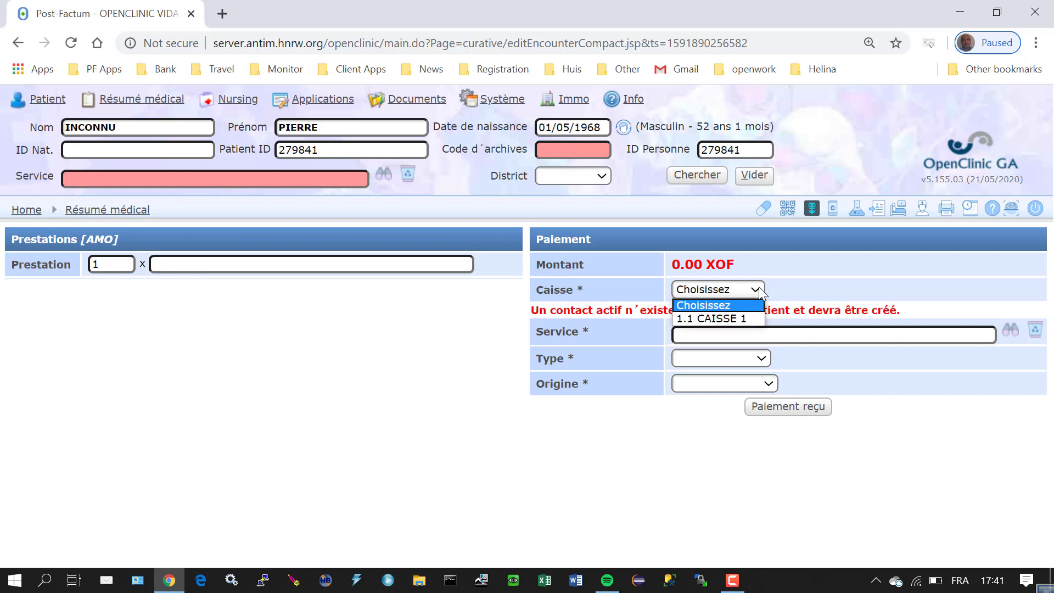
{"action": "left_click", "coordinate": [749, 317]}
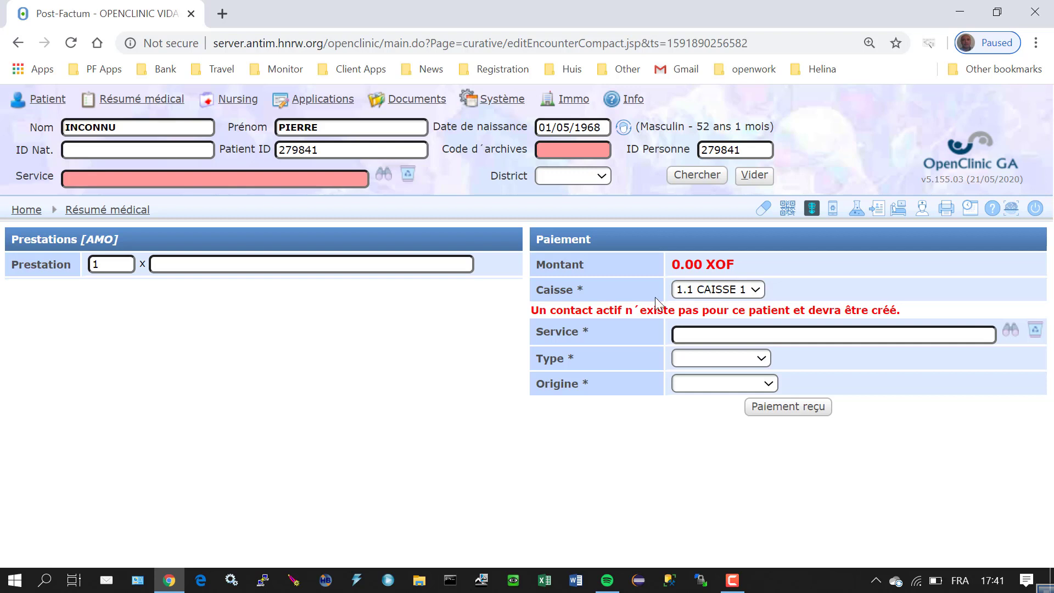
Step: Add one CONSULTATION for service CONSULTATION CHIRURGIE, with type Visite and origin Domicile, and record the payment as received
{"action": "left_click", "coordinate": [268, 259]}
{"action": "type", "text": "cons"}
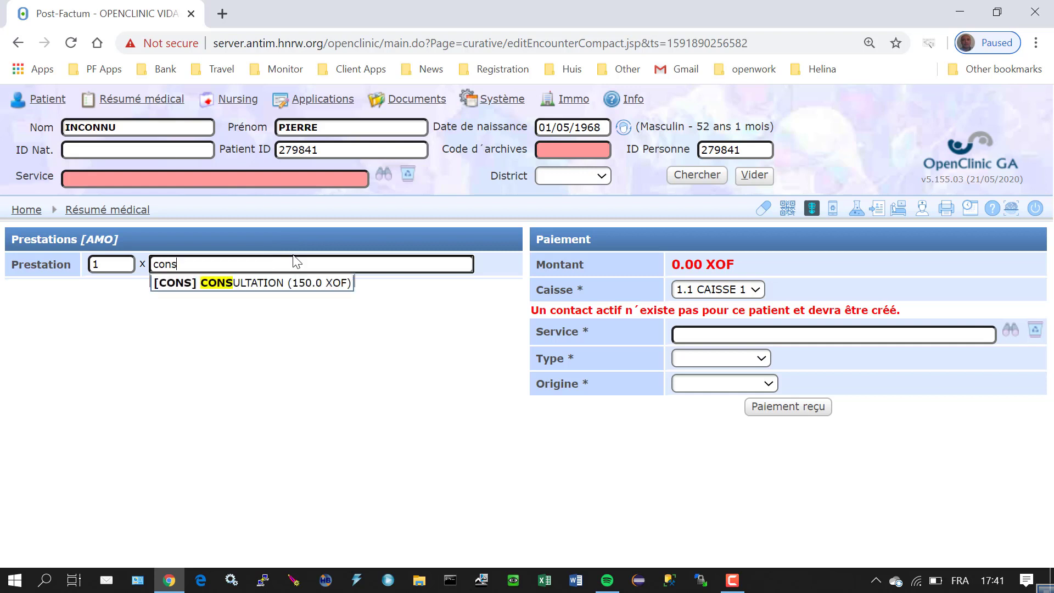
{"action": "left_click", "coordinate": [272, 286]}
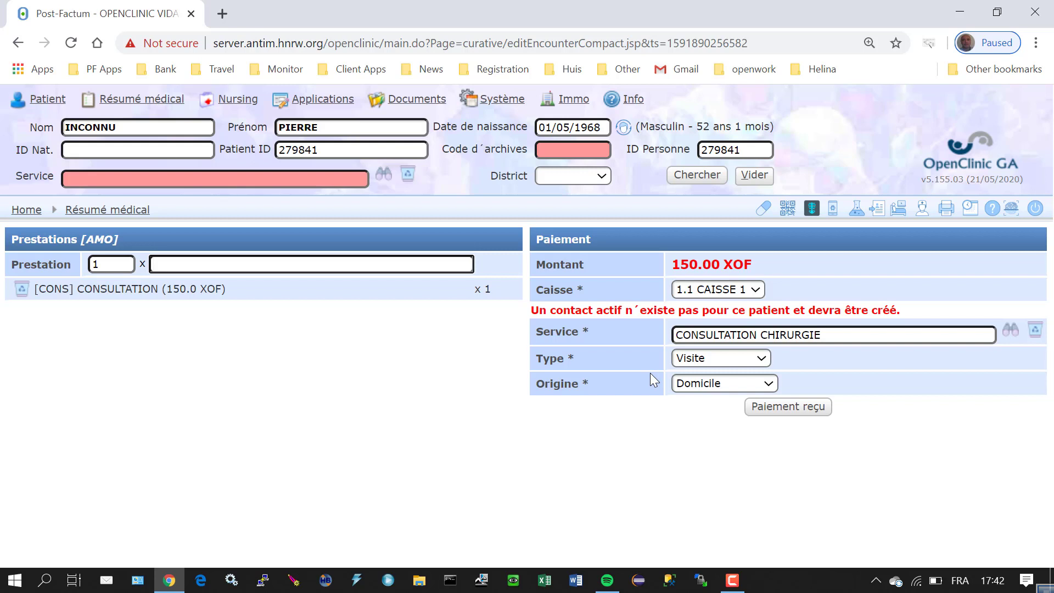
{"action": "left_click", "coordinate": [789, 415]}
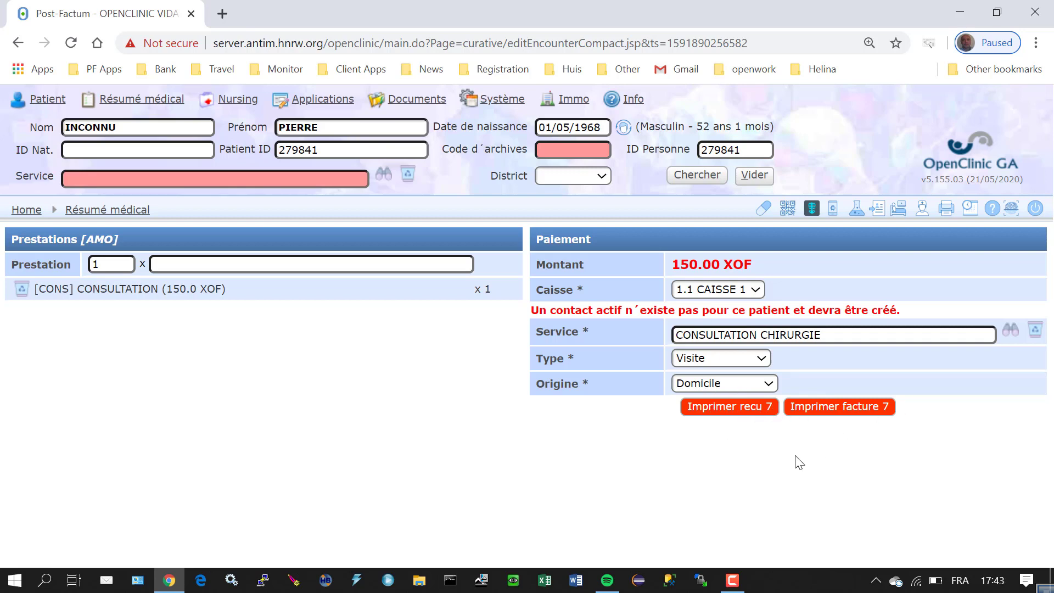
Step: Generate the printable payment receipt and the patient invoice, viewing and closing each document
{"action": "left_click", "coordinate": [734, 412]}
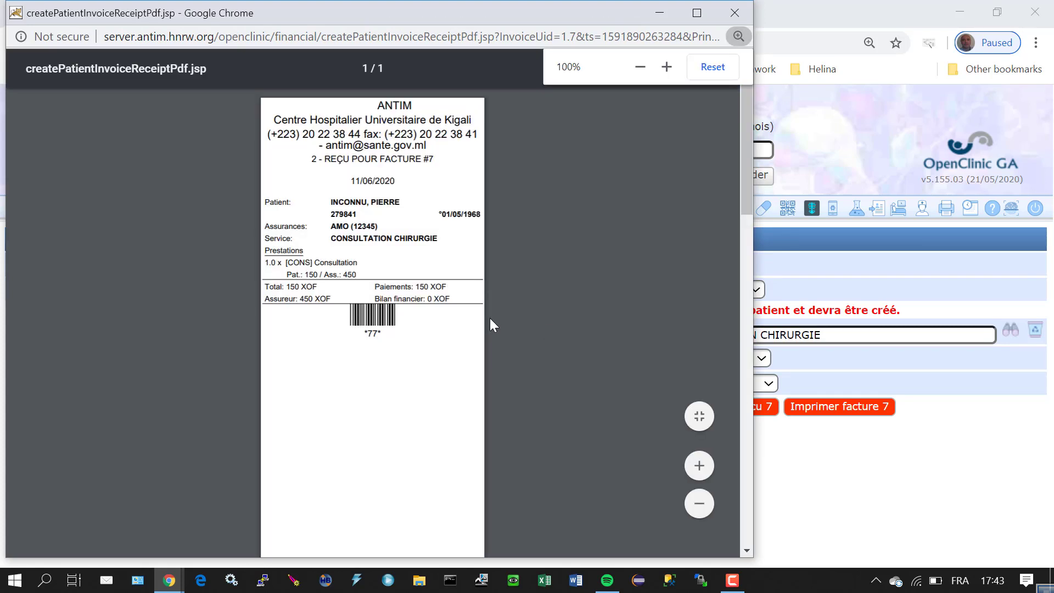
{"action": "left_click", "coordinate": [735, 14]}
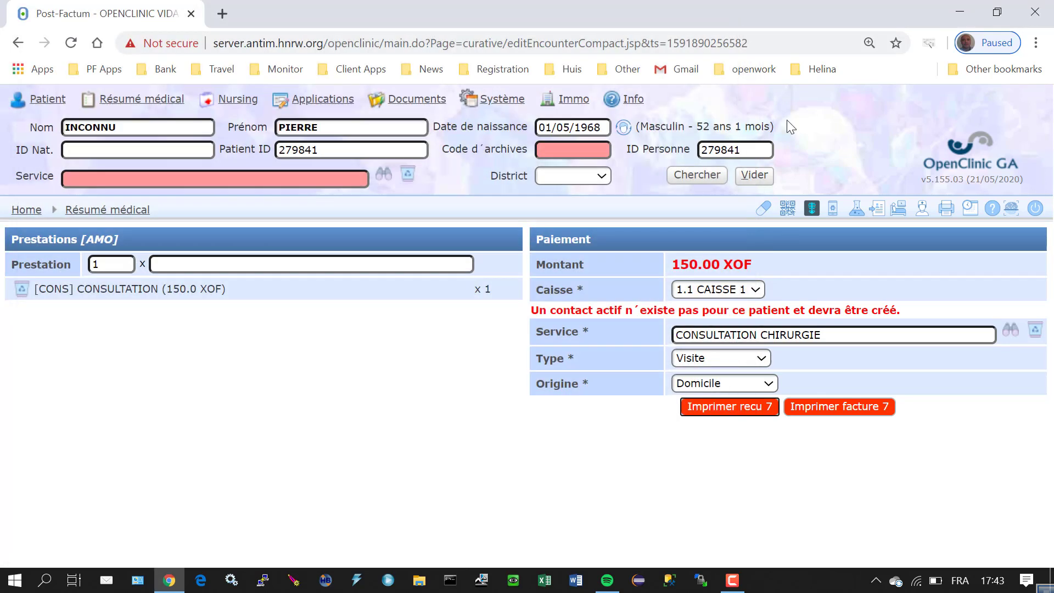
{"action": "left_click", "coordinate": [846, 416]}
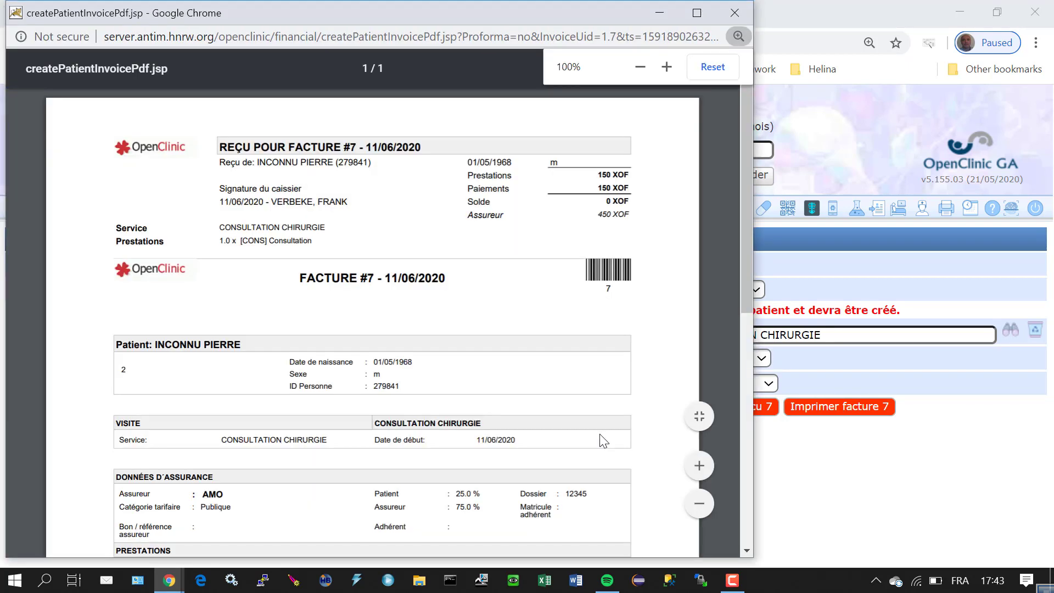
{"action": "left_click", "coordinate": [736, 14]}
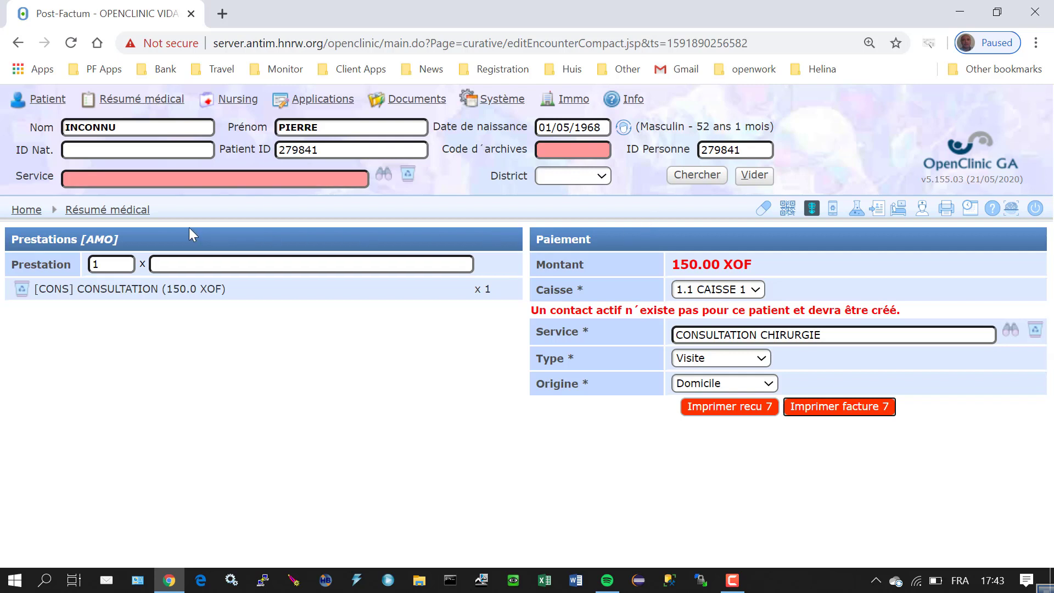
Step: Look up the patient's invoice through the financial status in the medical summary and examine its services and payments
{"action": "left_click", "coordinate": [107, 211]}
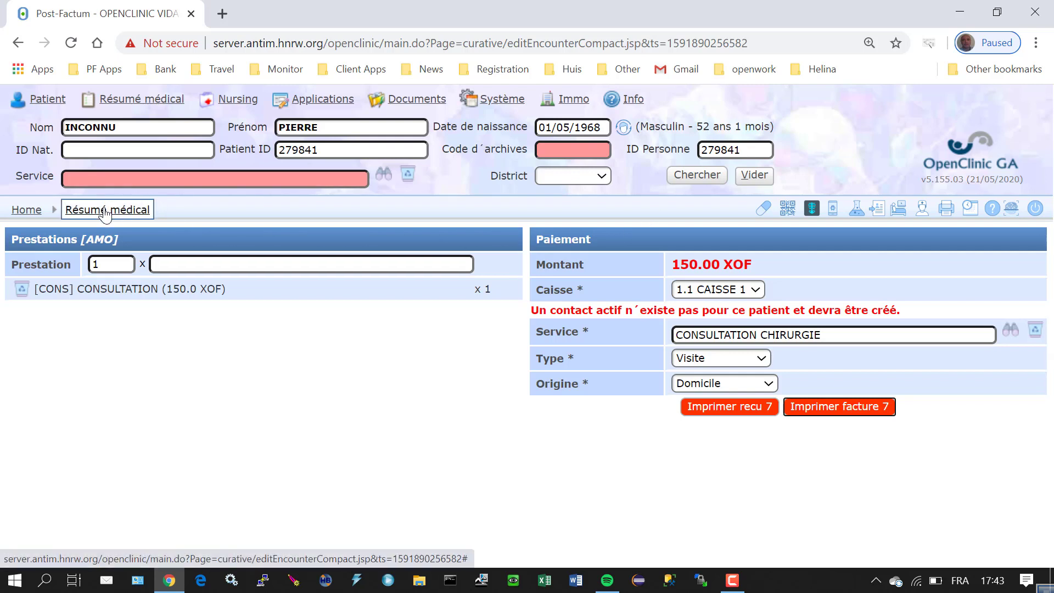
{"action": "left_click", "coordinate": [105, 212]}
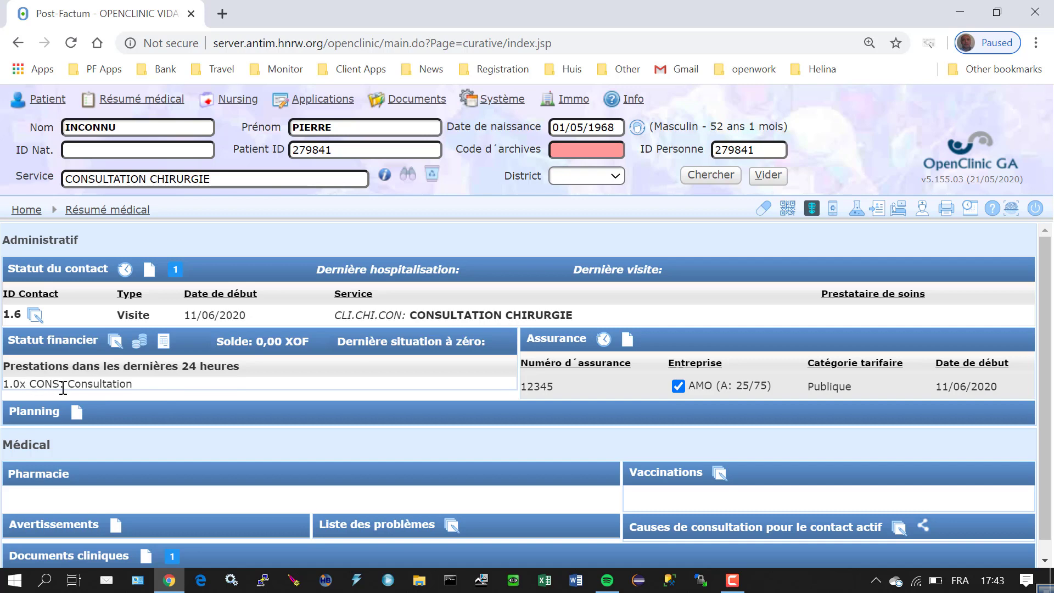
{"action": "left_click", "coordinate": [164, 343]}
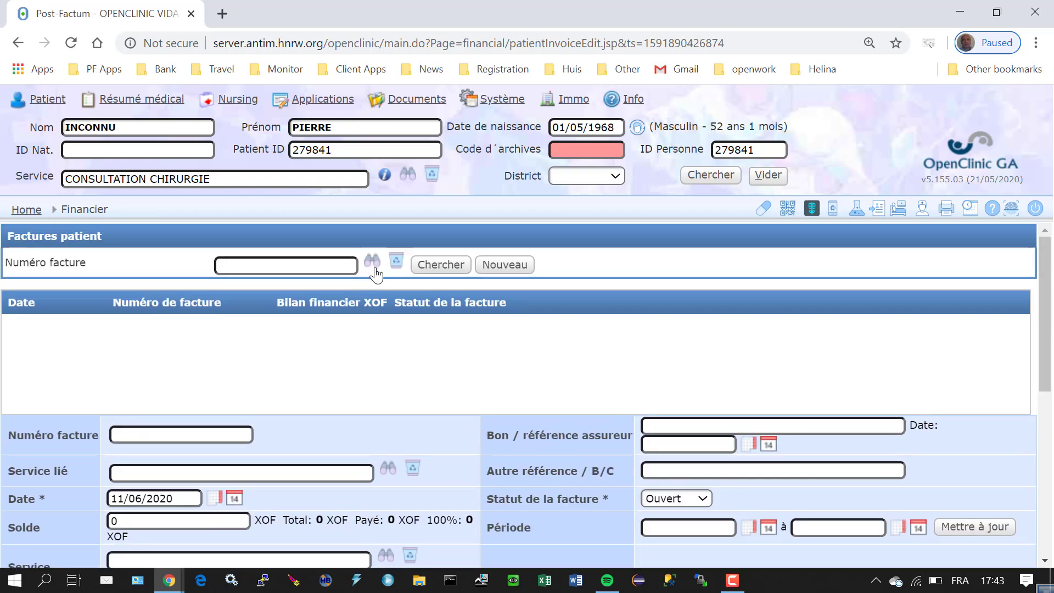
{"action": "left_click", "coordinate": [374, 269]}
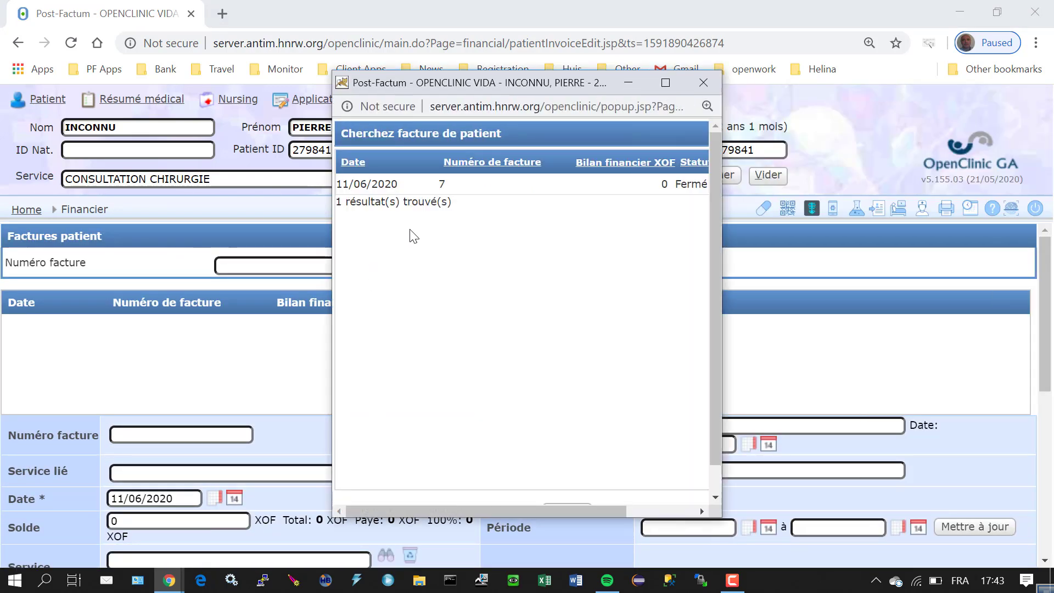
{"action": "left_click", "coordinate": [455, 187]}
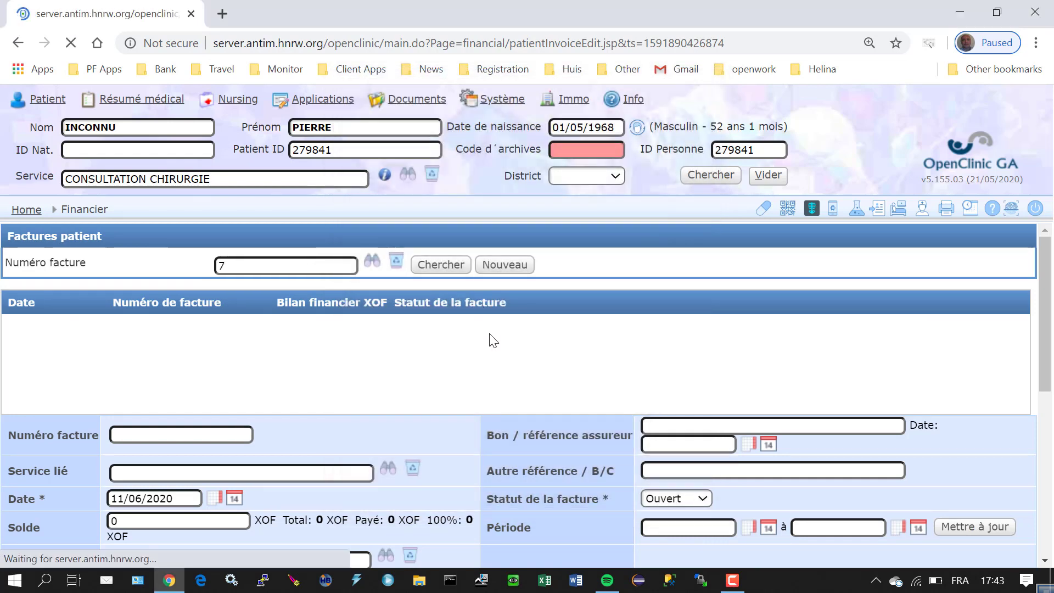
{"action": "scroll", "coordinate": [484, 379], "scroll_direction": "down", "scroll_amount": 4}
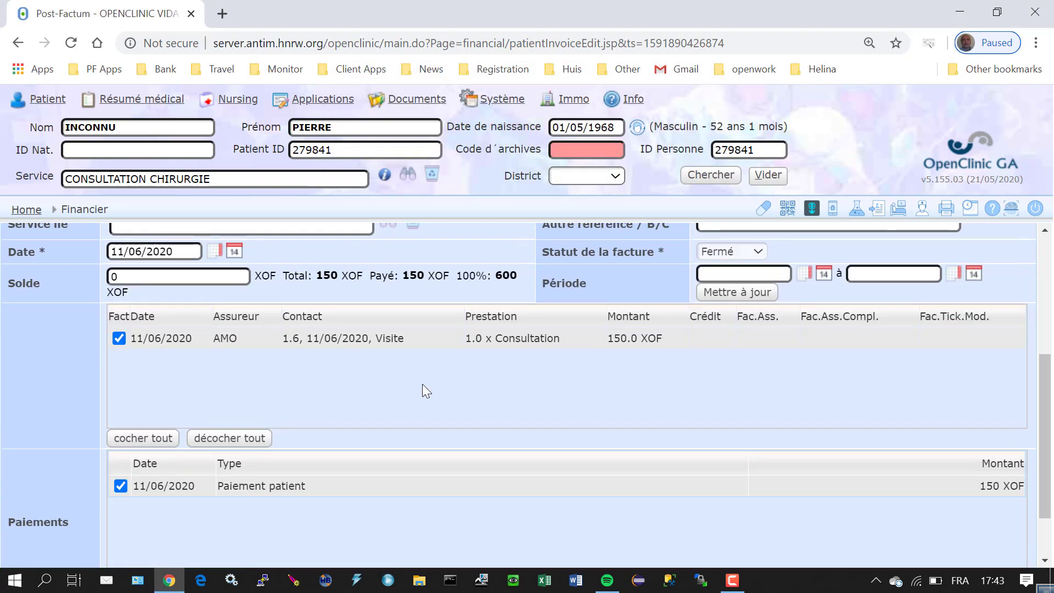
{"action": "scroll", "coordinate": [396, 490], "scroll_direction": "down", "scroll_amount": 2}
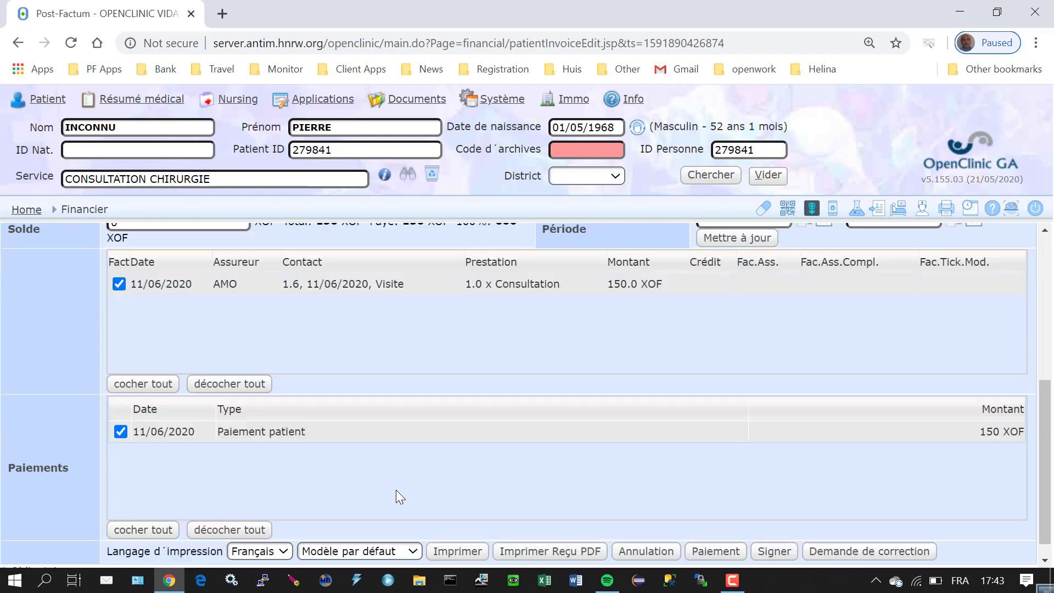
{"action": "scroll", "coordinate": [396, 489], "scroll_direction": "up", "scroll_amount": 6}
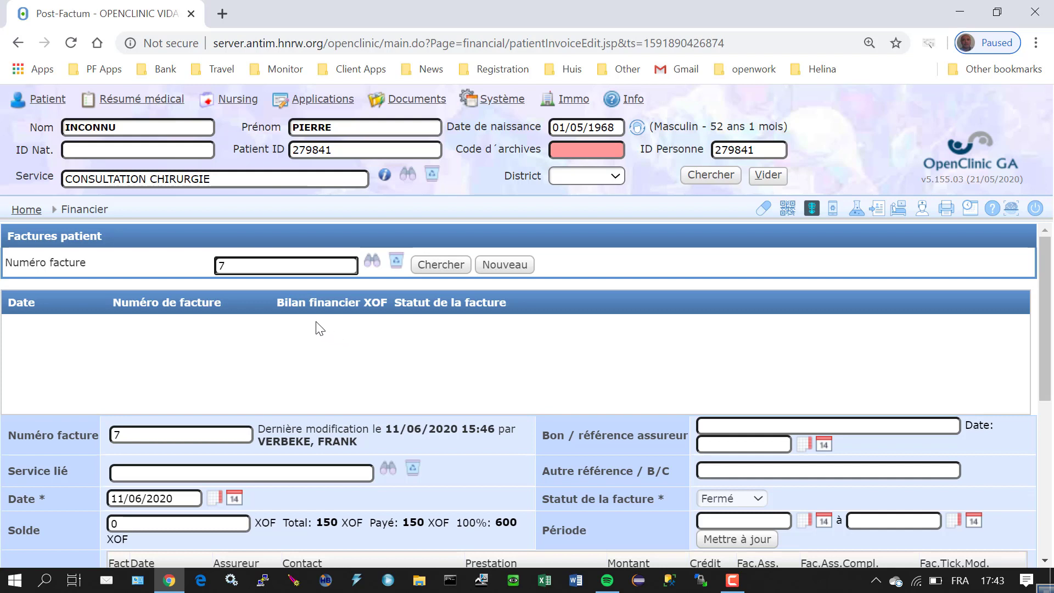
Step: Search for the same patient again, keep the AMO insurance and add one CONSULTATION to the services
{"action": "left_click", "coordinate": [722, 183]}
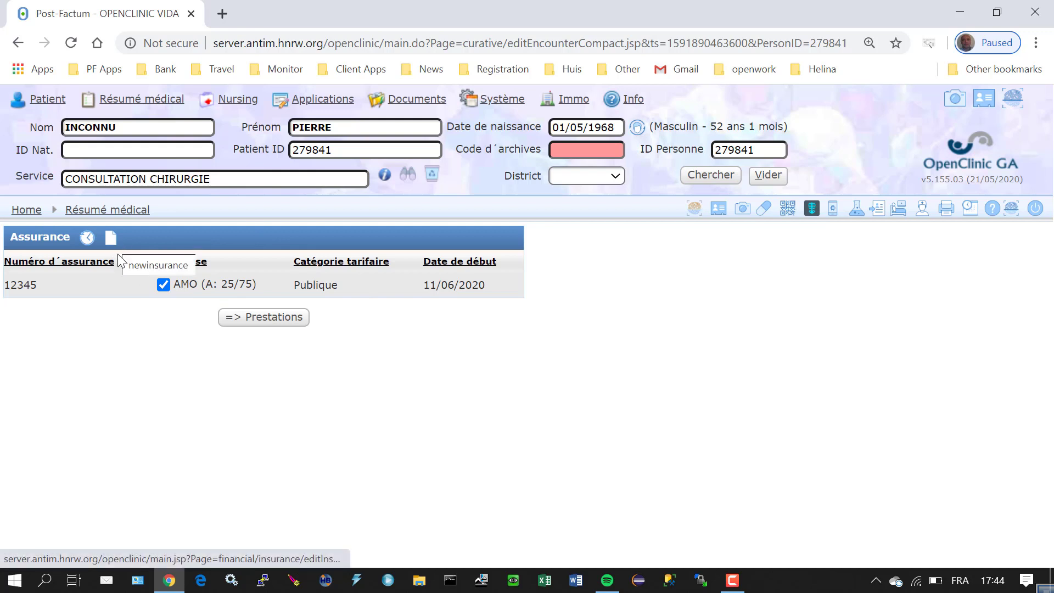
{"action": "left_click", "coordinate": [272, 321]}
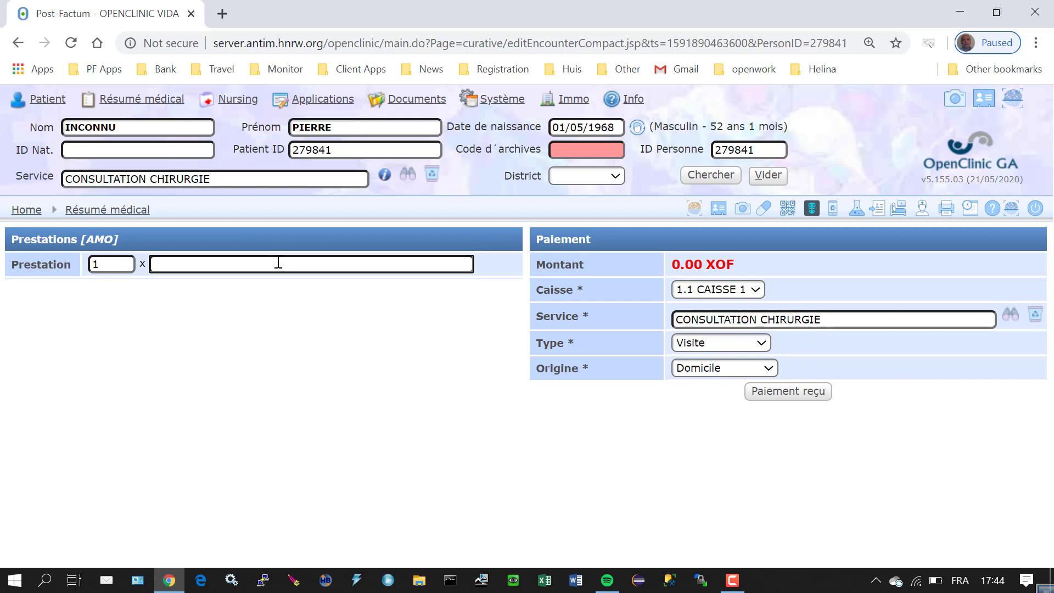
{"action": "type", "text": "cons"}
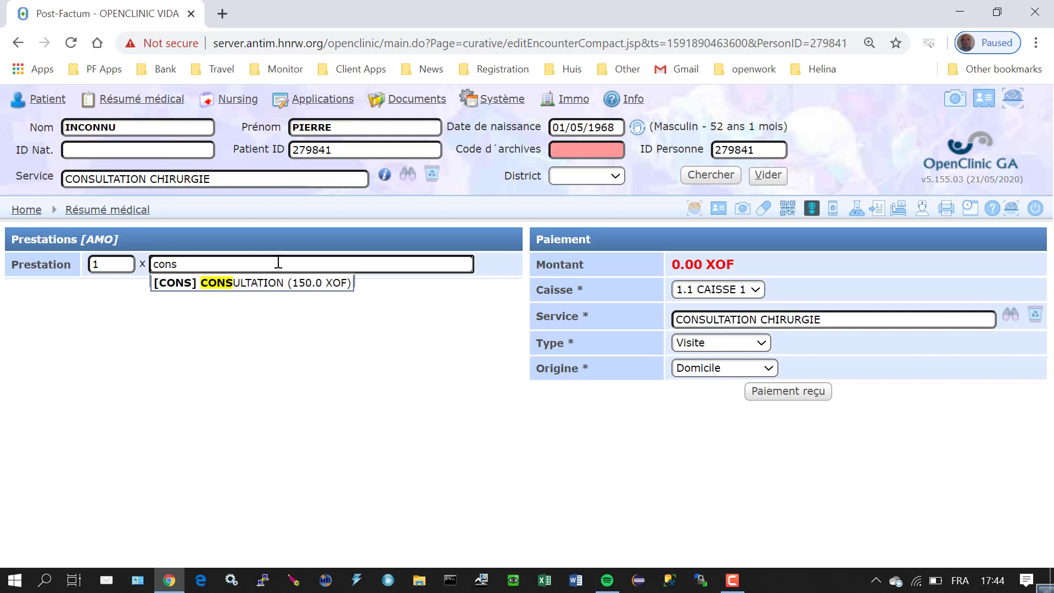
{"action": "left_click", "coordinate": [294, 283]}
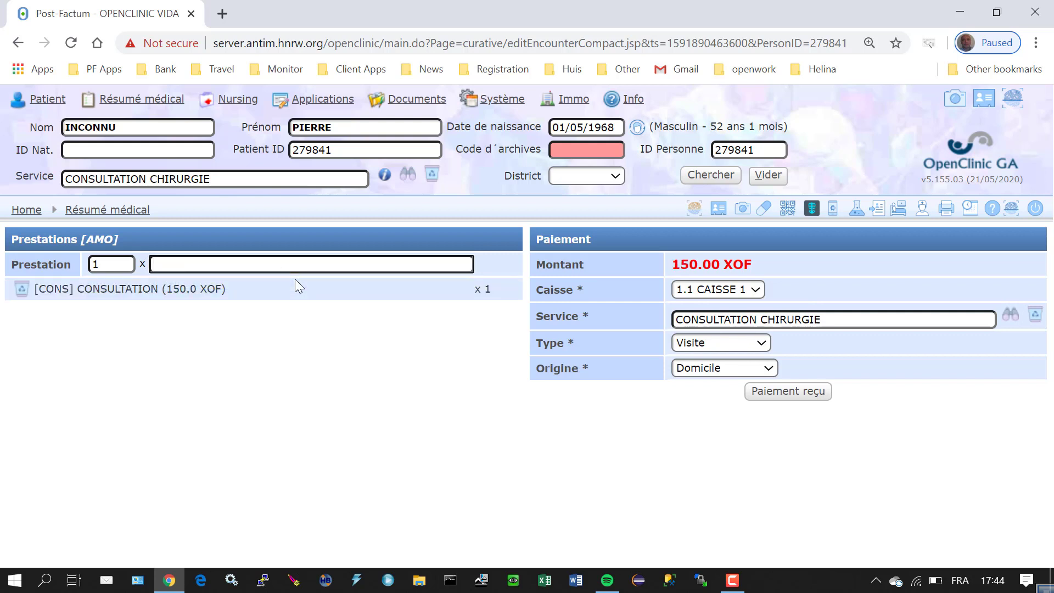